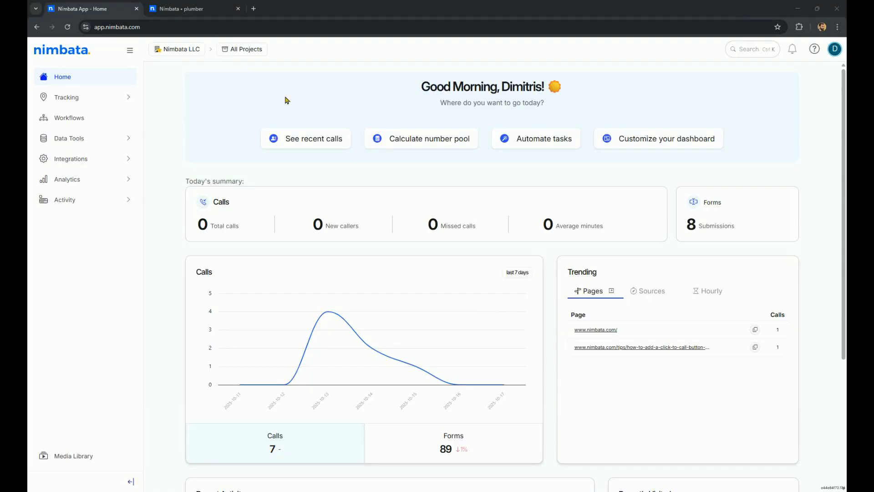
Switch to the plumber website tab, reload the page and accept the cookie notice
left_click(196, 8)
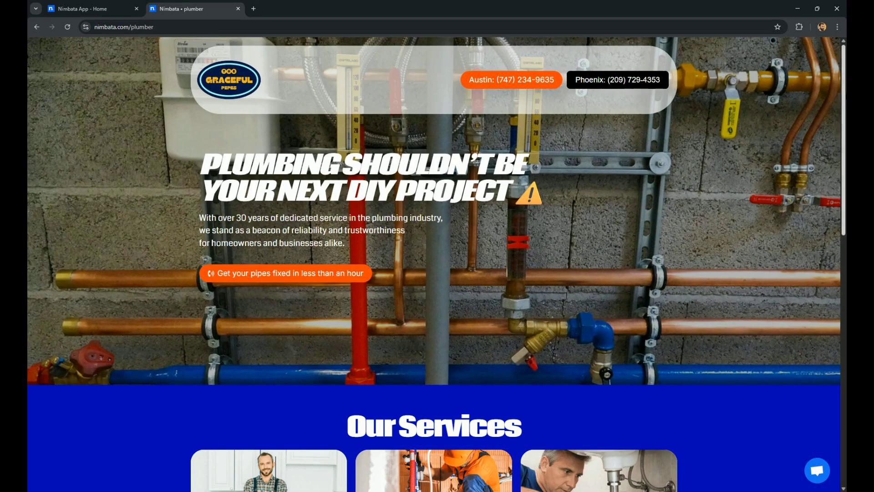
mouse_move(844, 104)
left_mouse_down()
mouse_move(826, 261)
mouse_move(838, 352)
mouse_move(842, 96)
left_mouse_up()
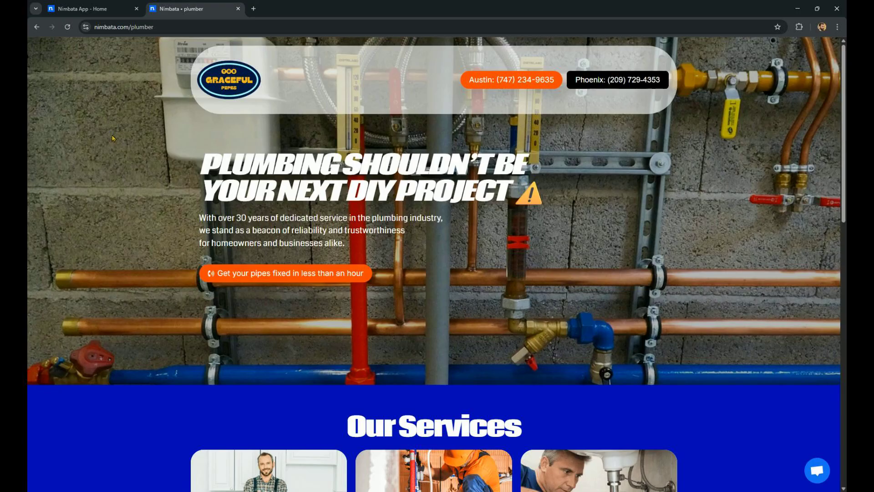
left_click(67, 27)
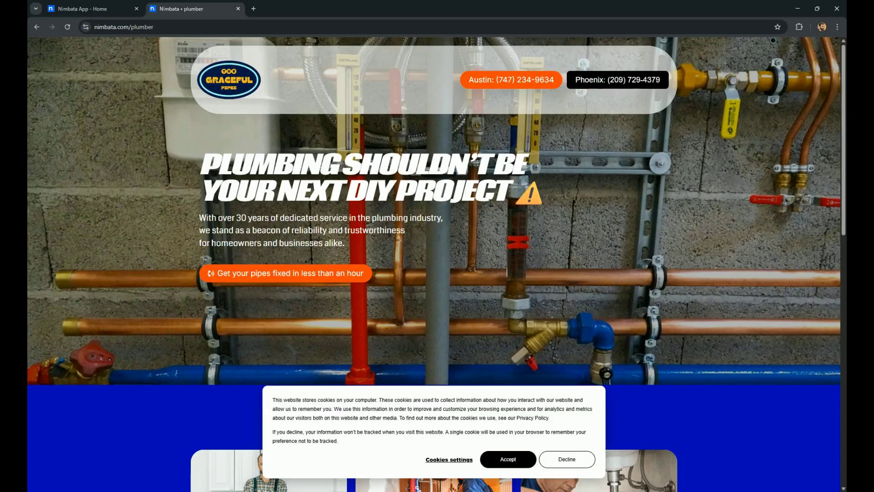
left_click(508, 460)
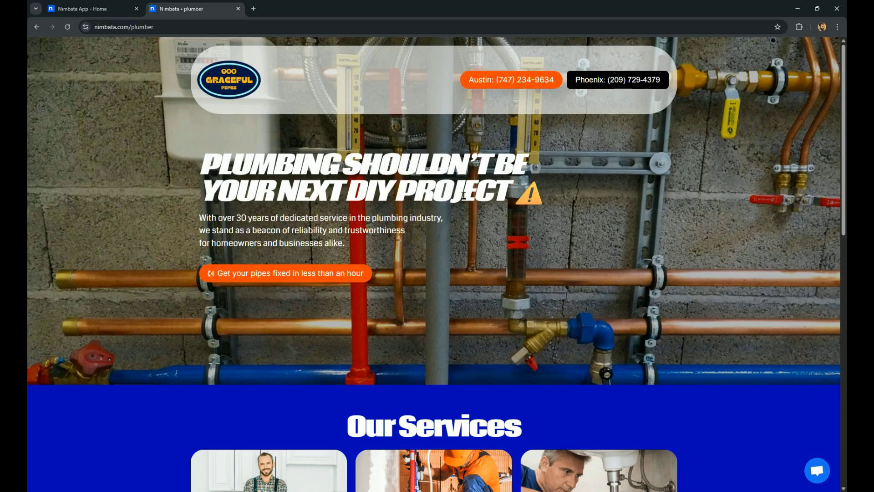
Return to the app and open the Calls activity list
left_click(93, 9)
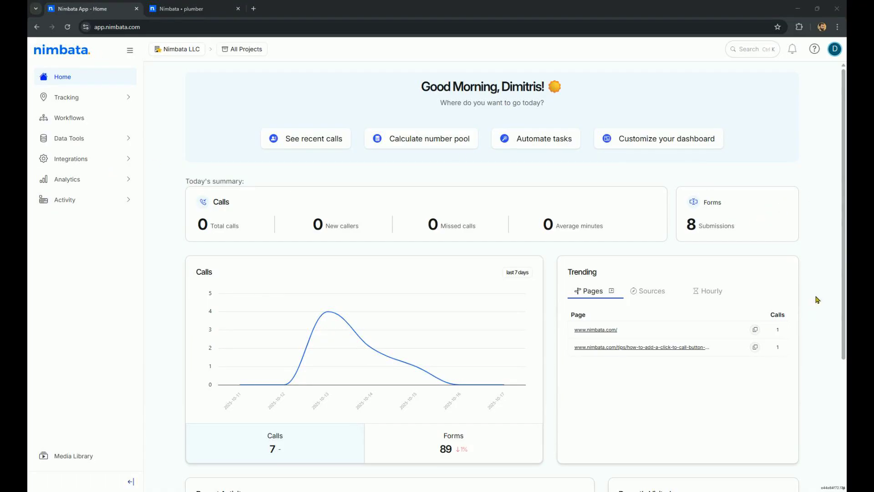
left_click(80, 203)
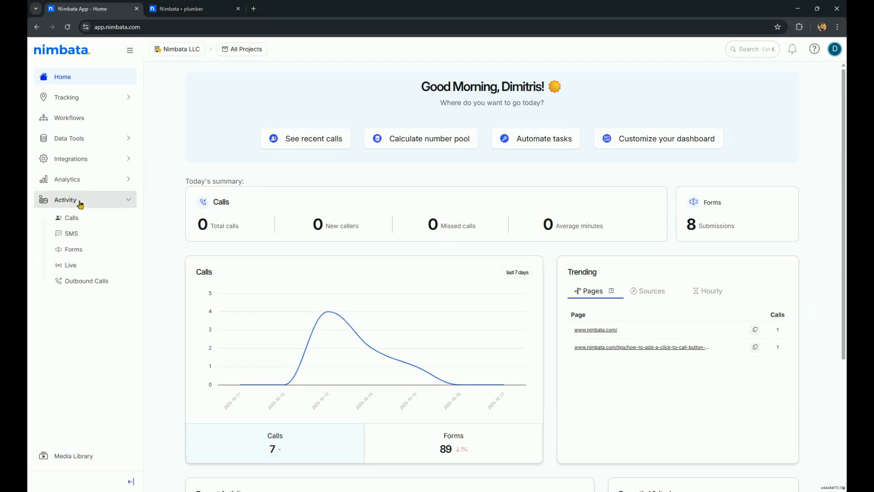
left_click(77, 220)
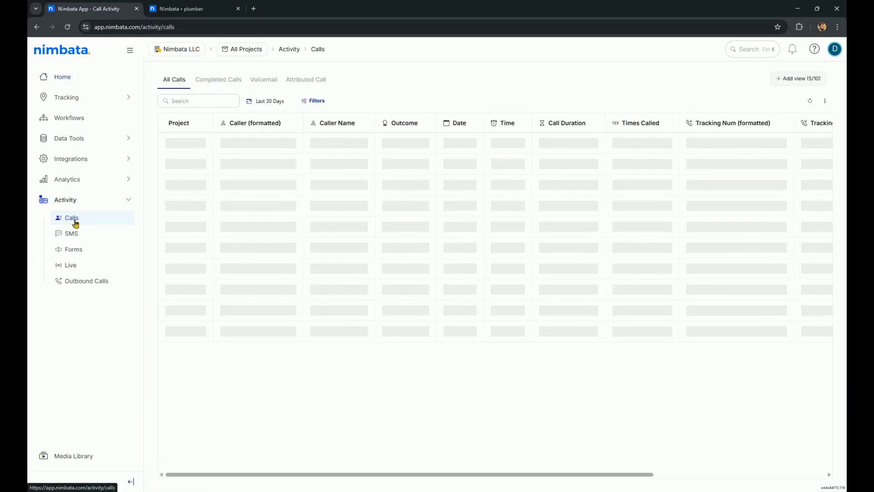
Switch the call list to the DEMO -- Local Plumber project
left_click(304, 81)
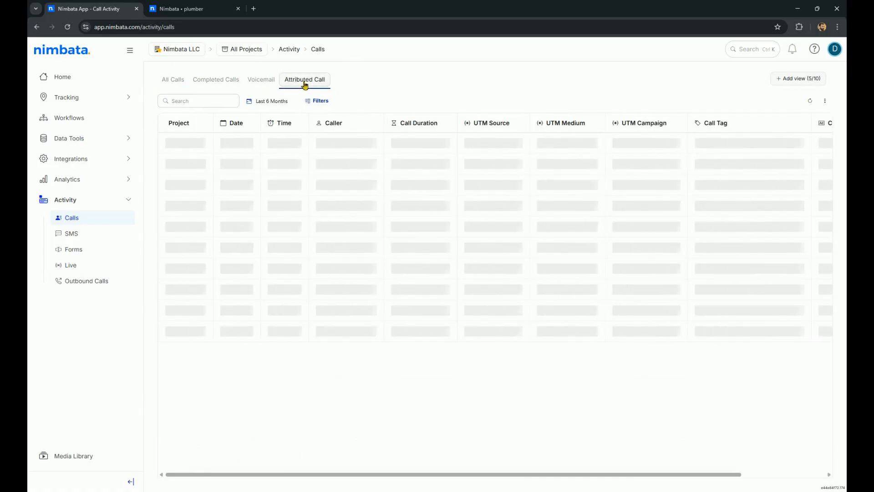
left_click(245, 49)
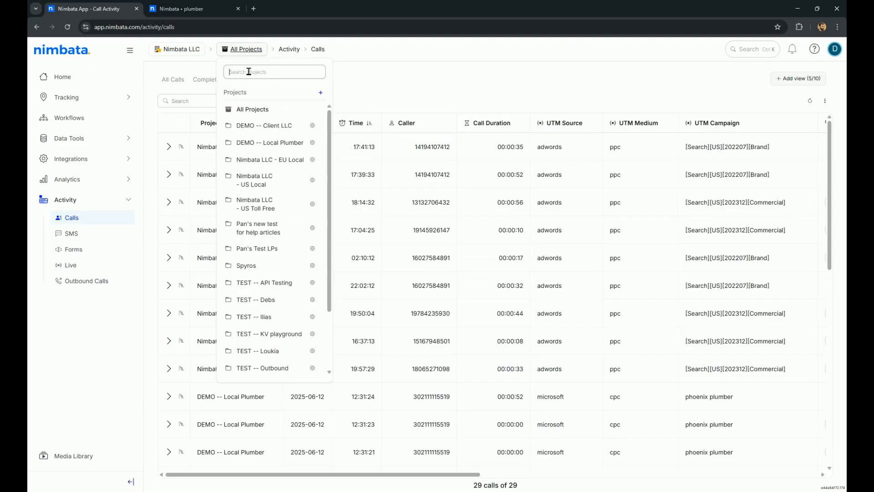
left_click(287, 142)
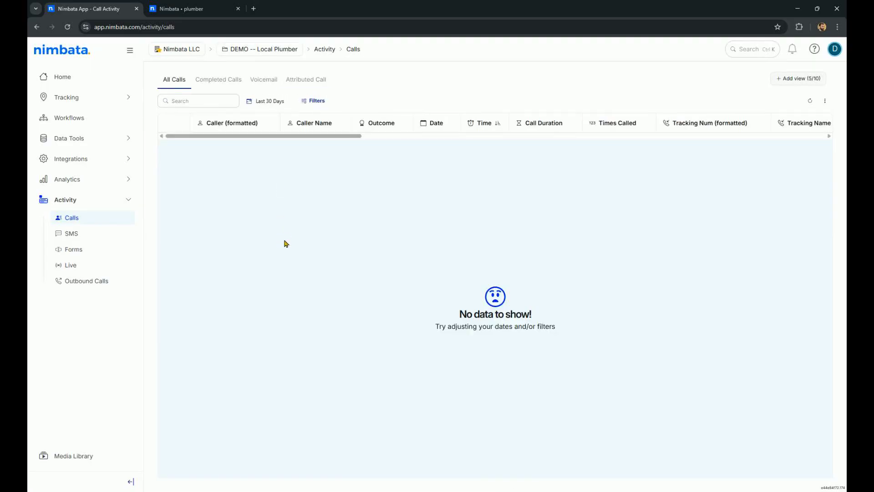
Set the call list's date range to Last 6 Months
left_click(270, 101)
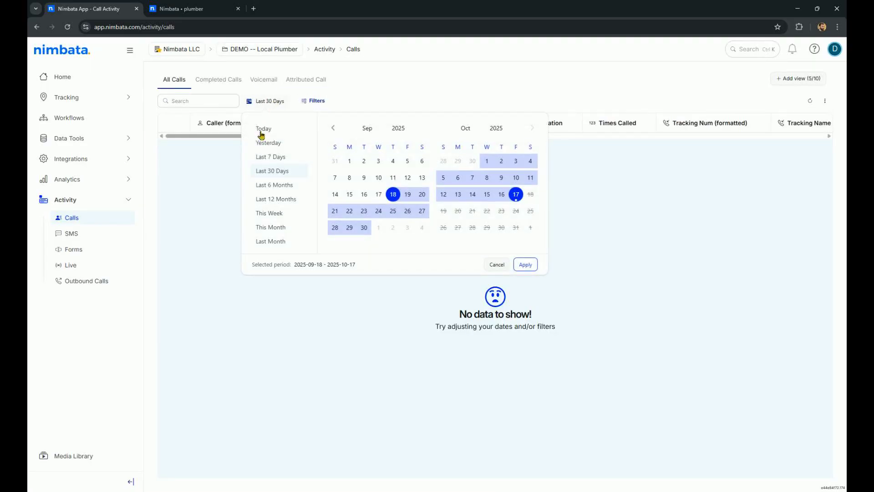
left_click(274, 185)
left_click(525, 265)
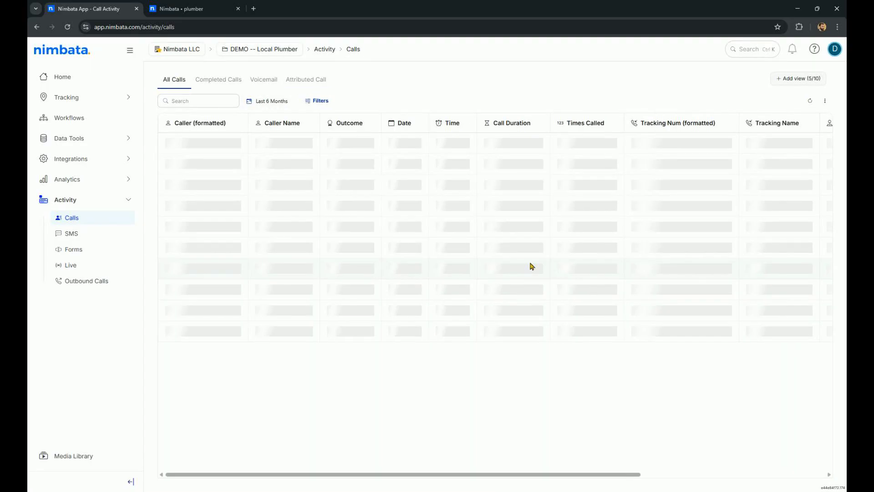
Show attributed calls and expand the call from the google austin plumbers campaign
left_click(309, 77)
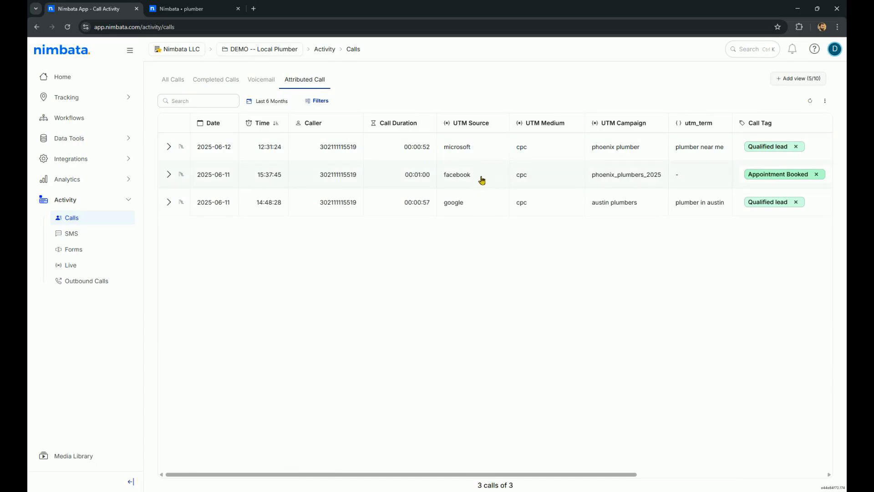
left_click(169, 203)
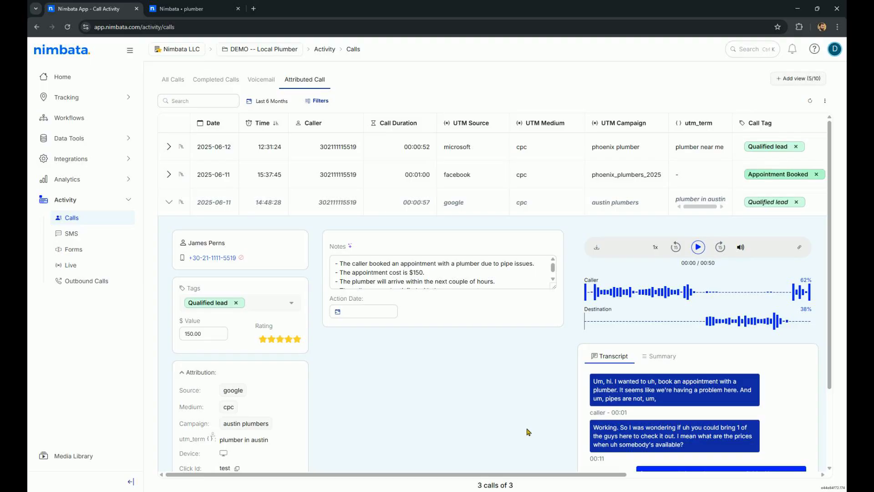
Enlarge the Notes box of the expanded call to show all note lines
scroll(271, 360, "down", 2)
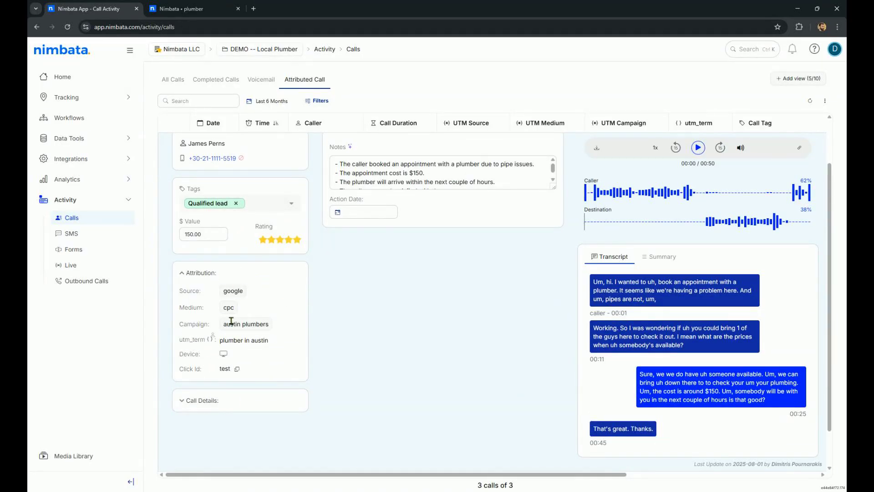
scroll(230, 310, "up", 1)
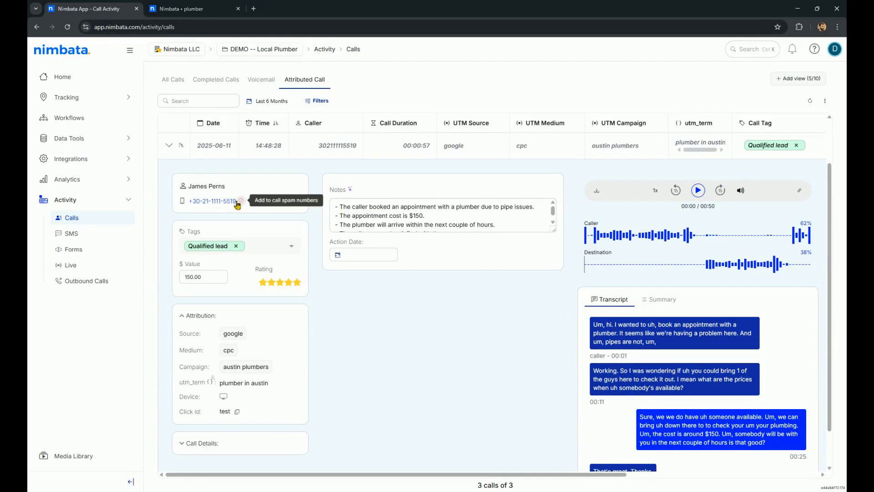
scroll(239, 349, "down", 1)
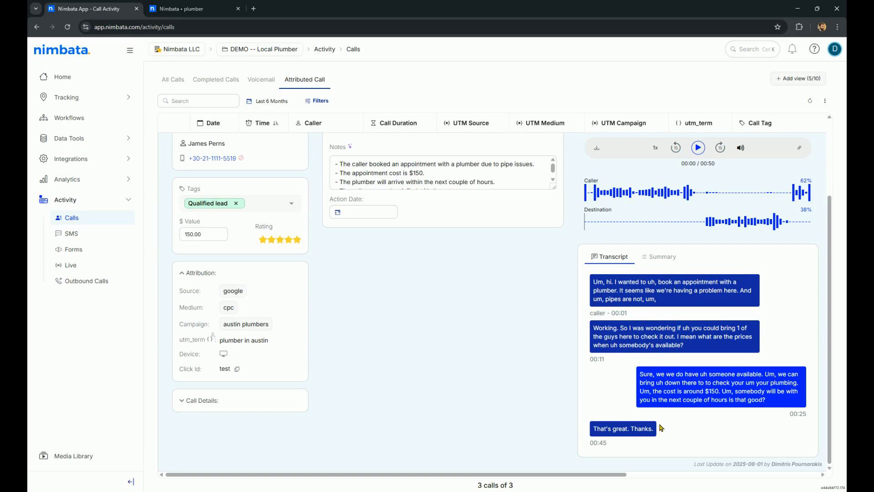
left_click_drag(554, 187, 555, 217)
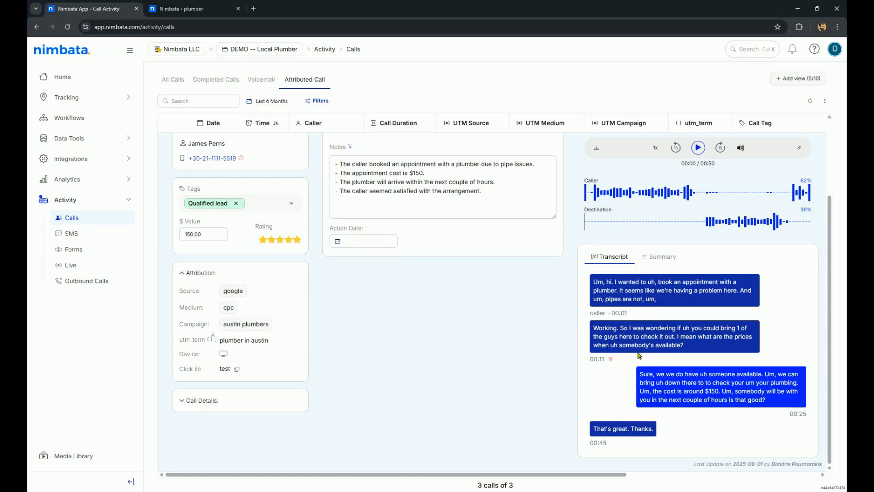
Open the call summary and highlight lines of the call notes for reading
left_click(664, 259)
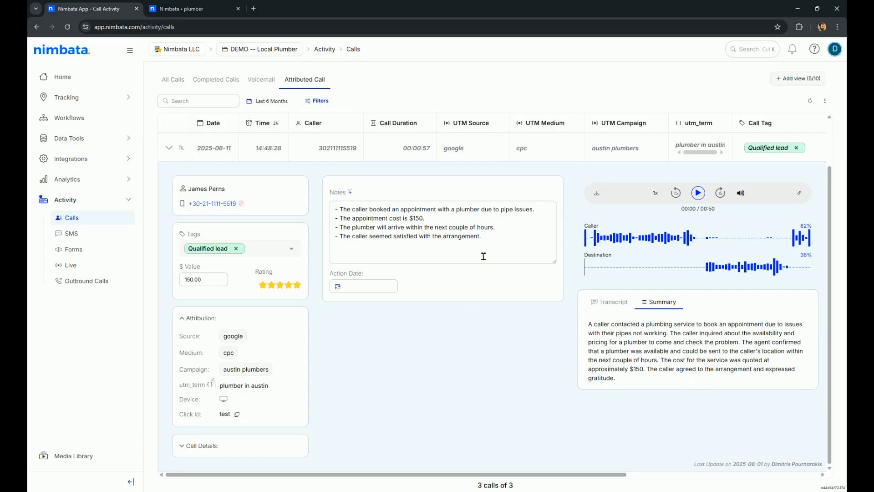
left_click_drag(489, 238, 305, 208)
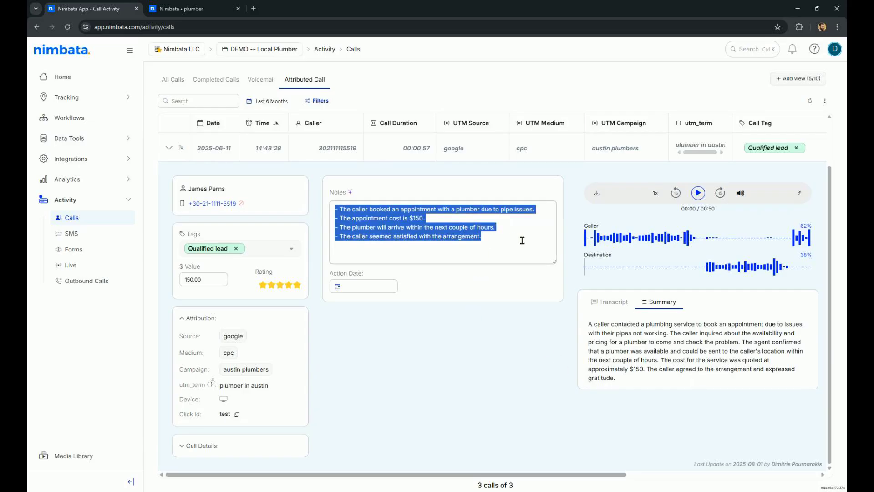
left_click(488, 244)
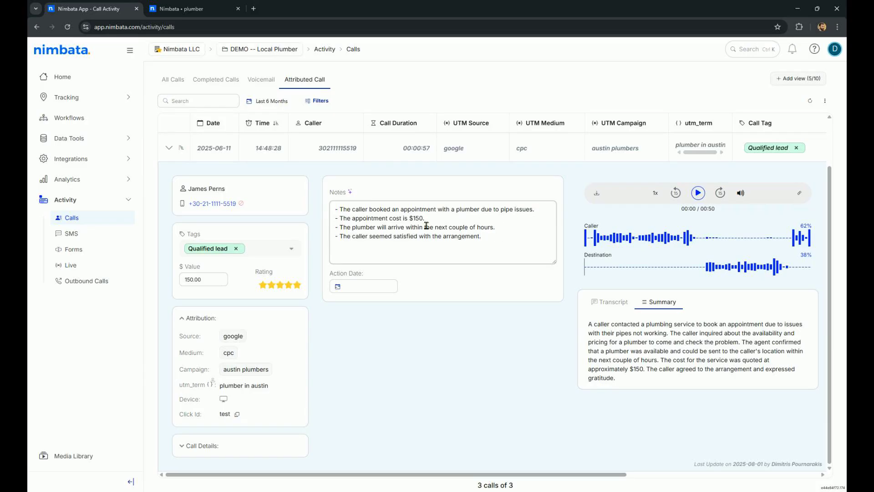
left_click_drag(382, 218, 437, 222)
left_click(414, 238)
left_click_drag(360, 237, 499, 236)
left_click(498, 239)
Switch back to the call transcript and read through it and the attribution details
left_click(620, 302)
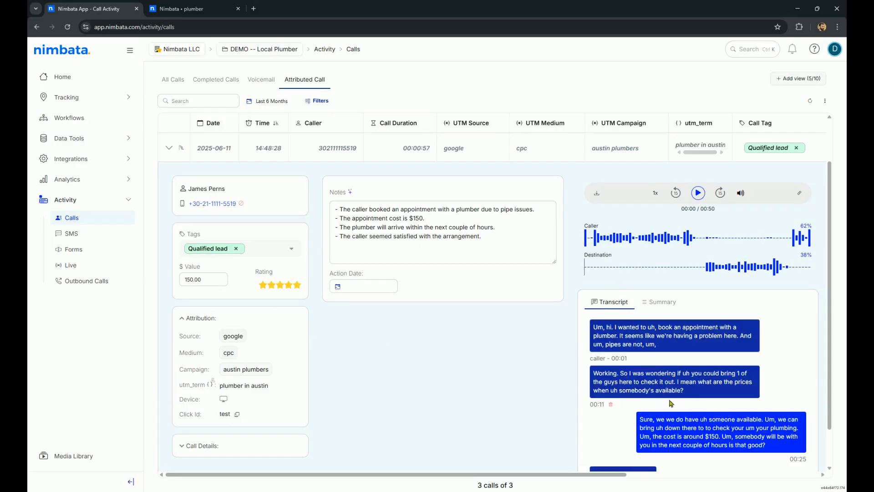
scroll(671, 403, "down", 1)
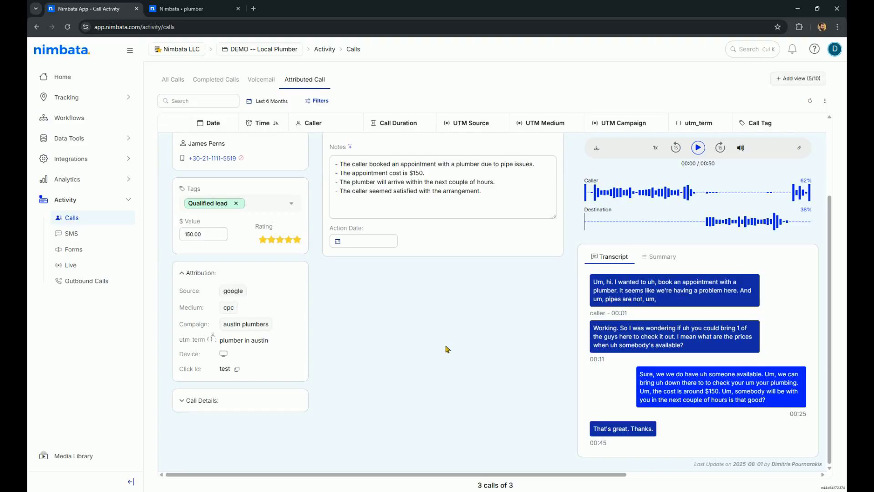
scroll(467, 352, "up", 3)
scroll(250, 377, "down", 3)
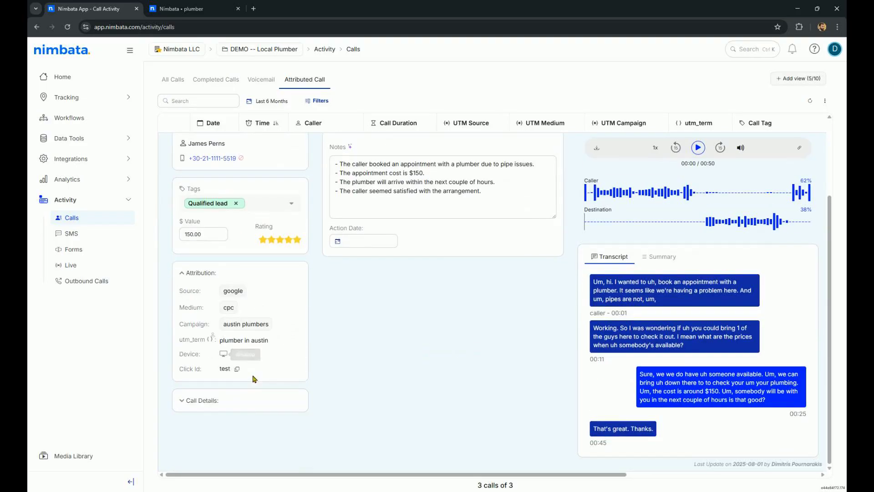
scroll(485, 353, "up", 2)
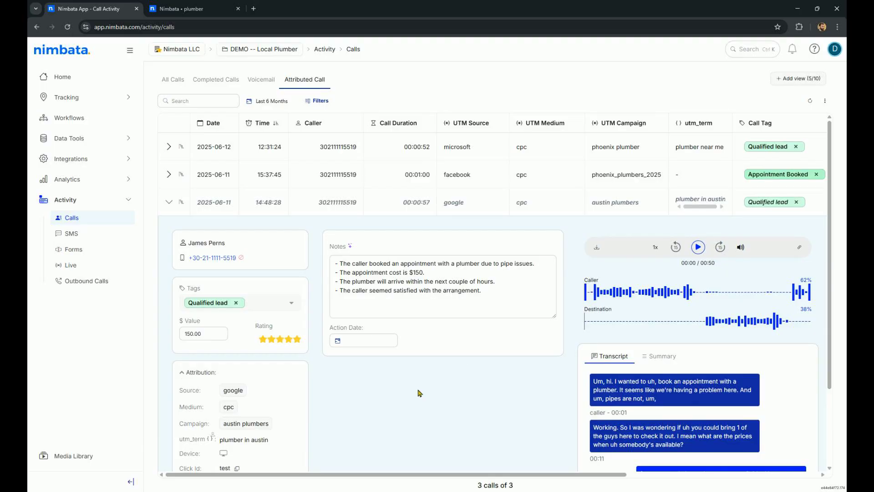
Go to tracking numbers and start adding a new tracking number
left_click(97, 97)
left_click(82, 117)
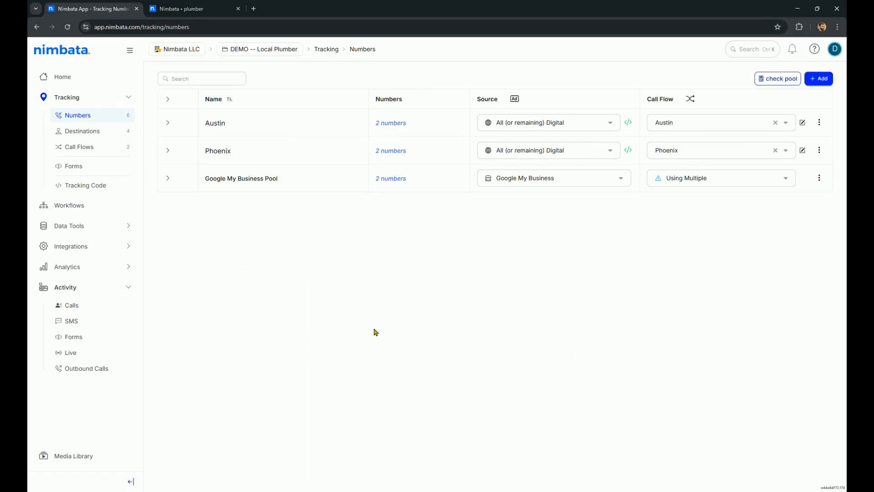
left_click(824, 81)
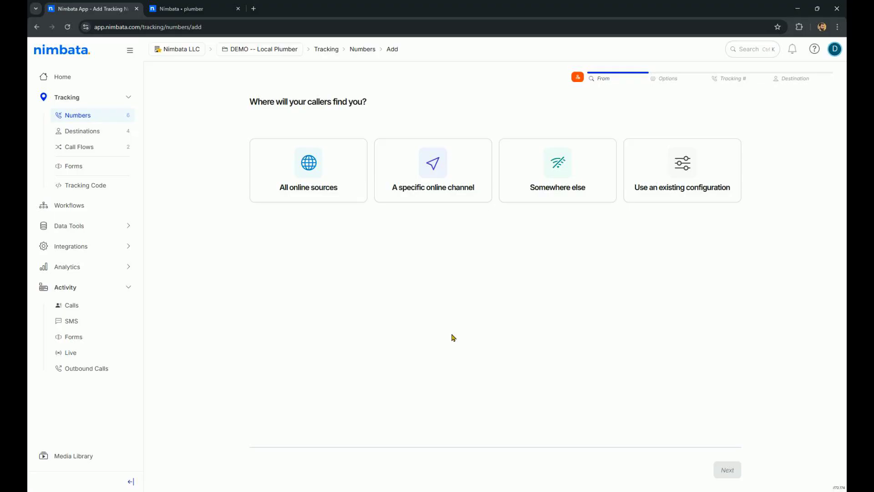
Choose a specific online channel of type Online Paid and continue
left_click(460, 170)
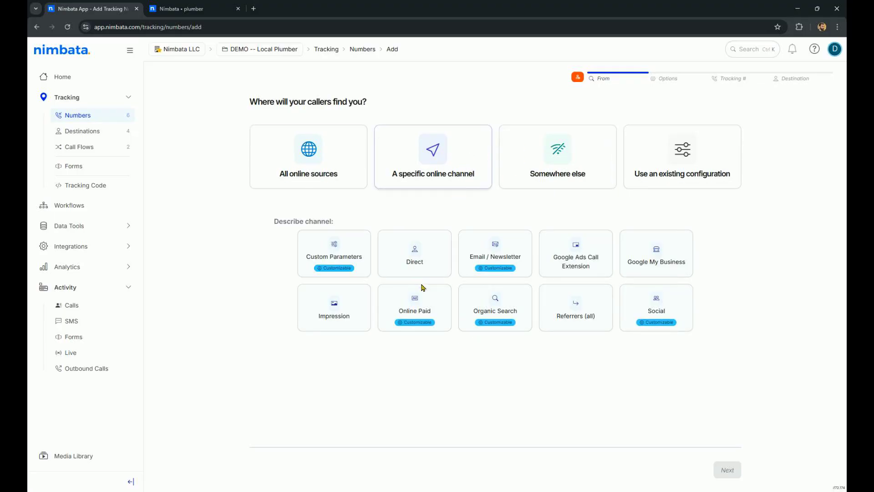
left_click(424, 306)
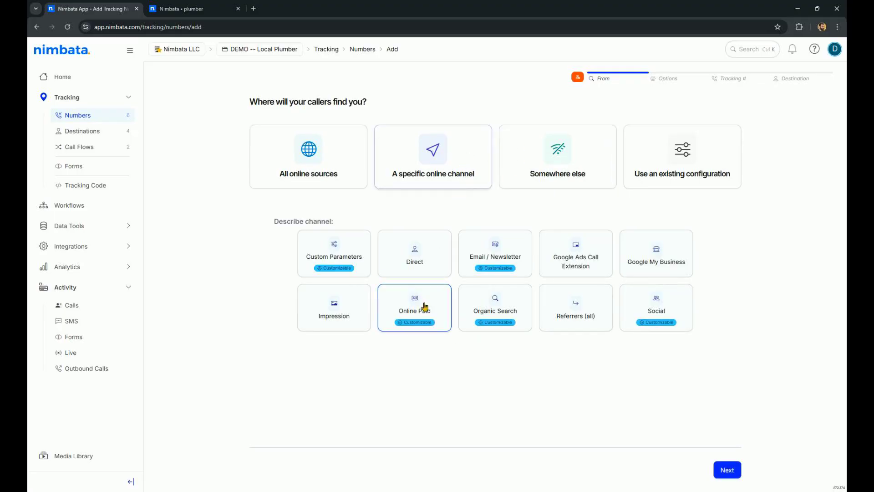
left_click(727, 470)
Set the paid partners to All with the Search & Display network and continue
left_click(466, 159)
left_click(448, 183)
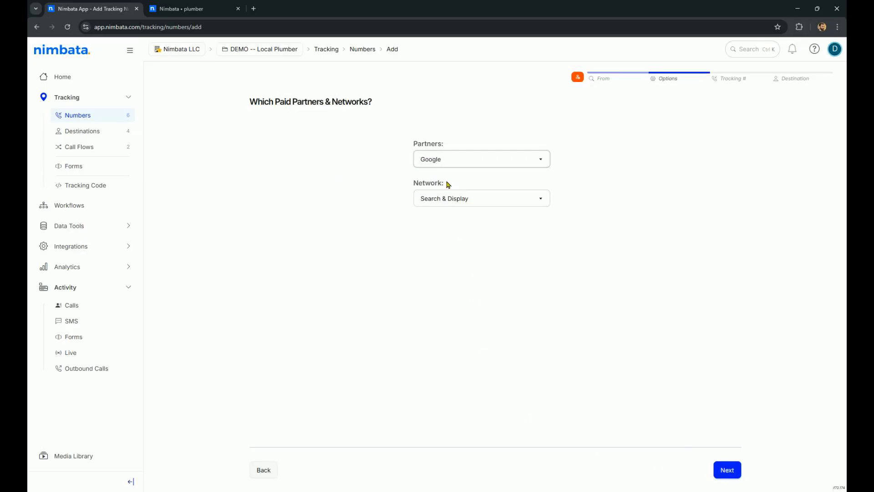
left_click(464, 158)
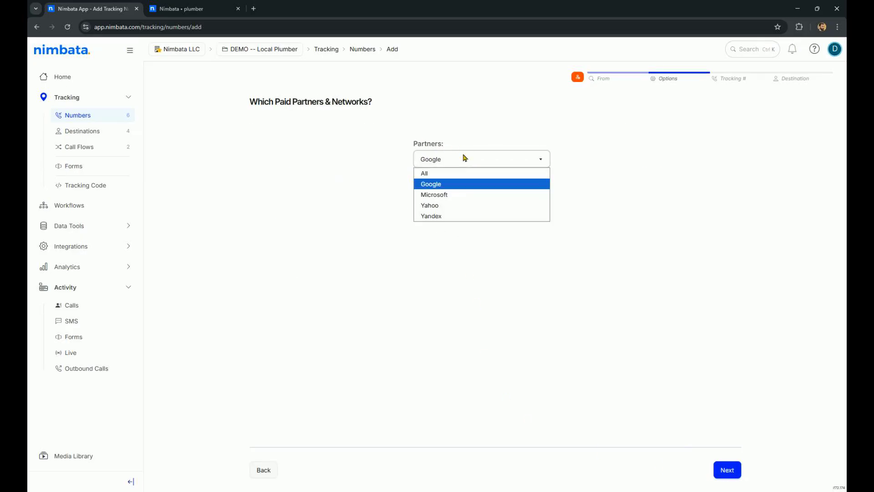
left_click(450, 195)
left_click(465, 161)
left_click(451, 173)
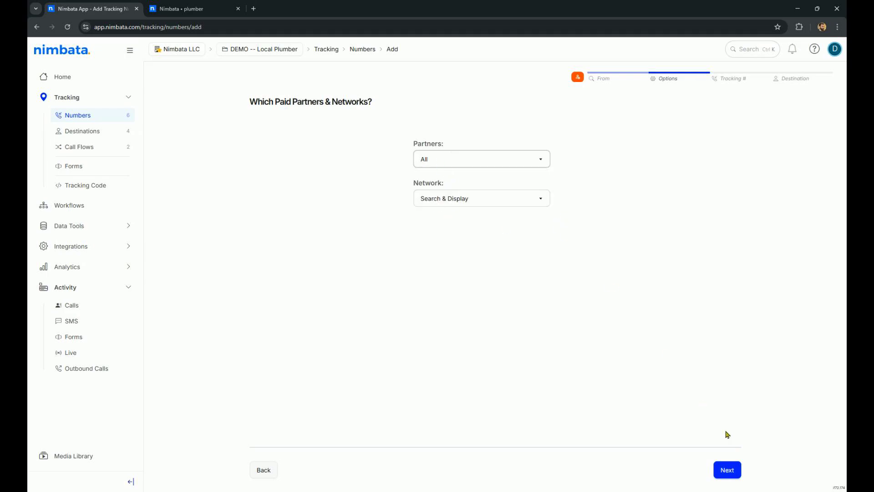
left_click(726, 469)
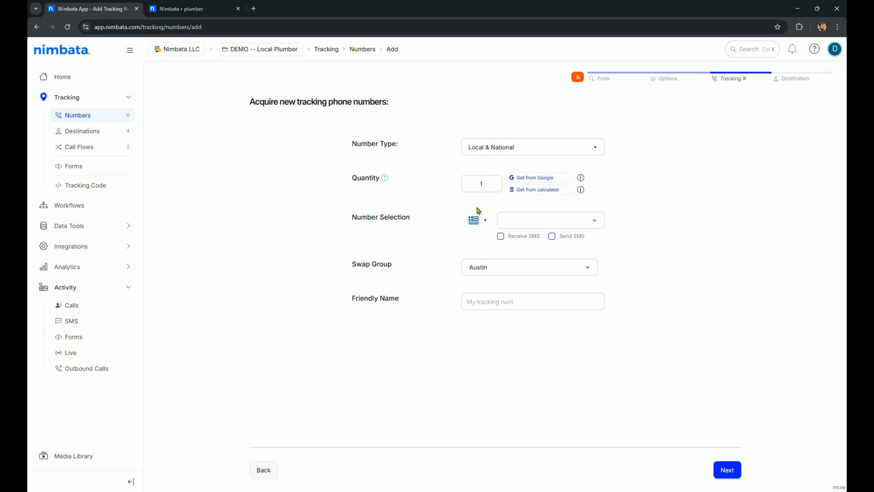
Choose a Local & National number in Arizona, Bullhead City (928) for the new tracking number
left_click(482, 222)
left_click(485, 258)
left_click(505, 152)
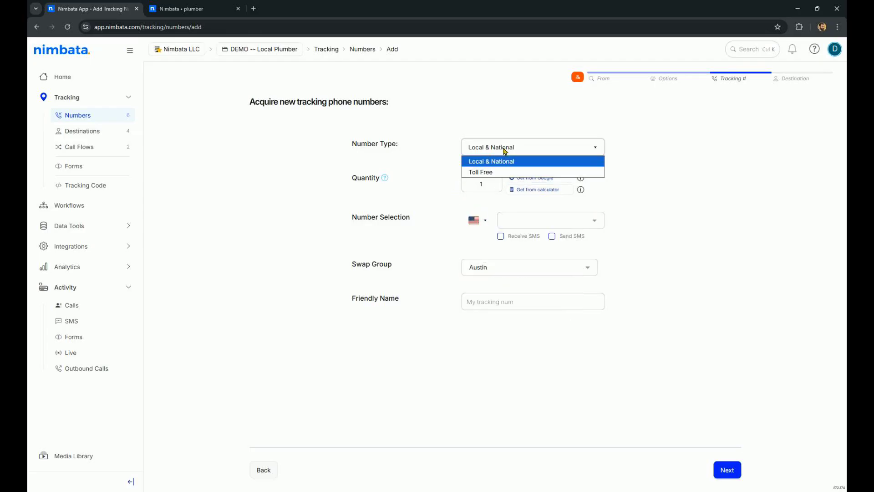
left_click(674, 172)
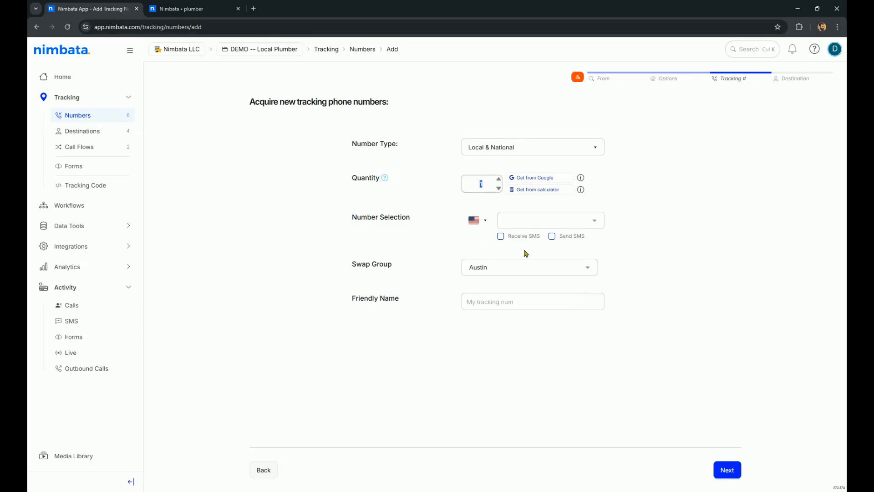
left_click(594, 220)
left_click(559, 269)
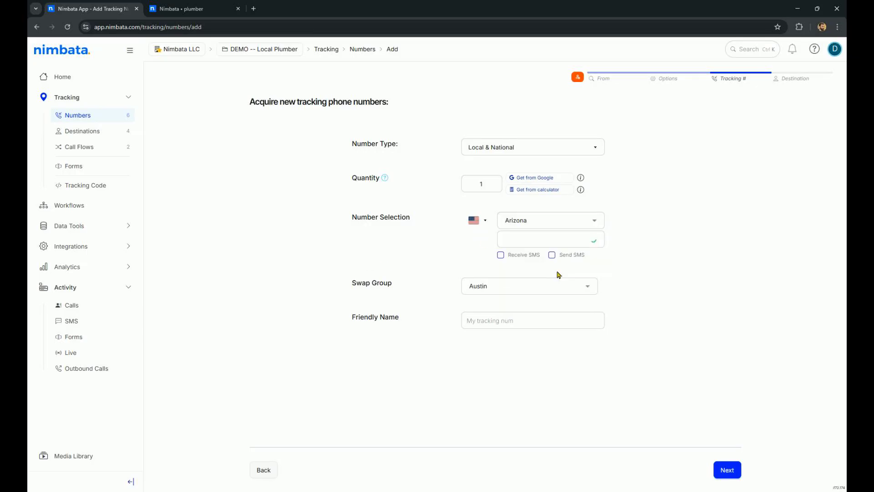
left_click(560, 238)
left_click(535, 285)
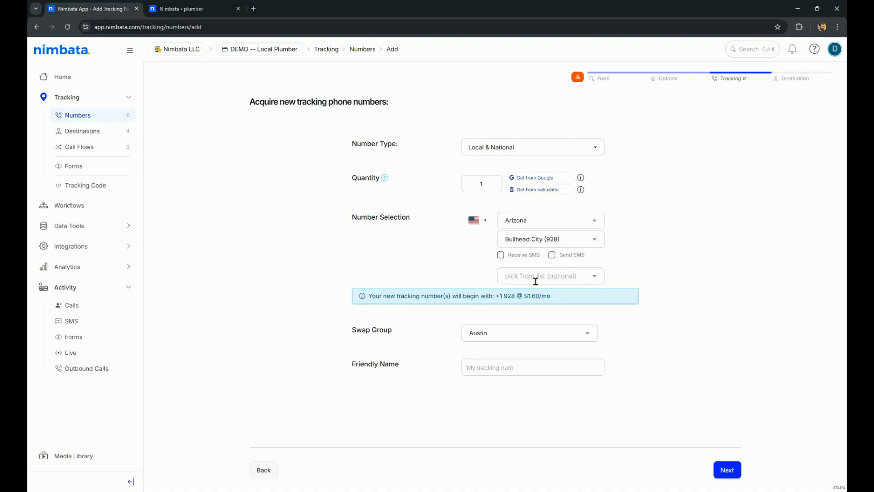
left_click(551, 276)
left_click(551, 319)
Return to the tracking numbers list and expand all number groups
left_click(75, 115)
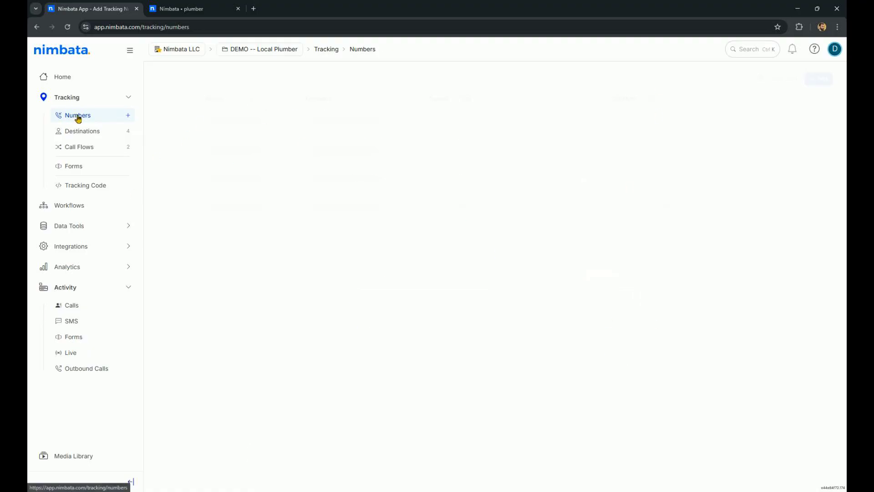
left_click(170, 100)
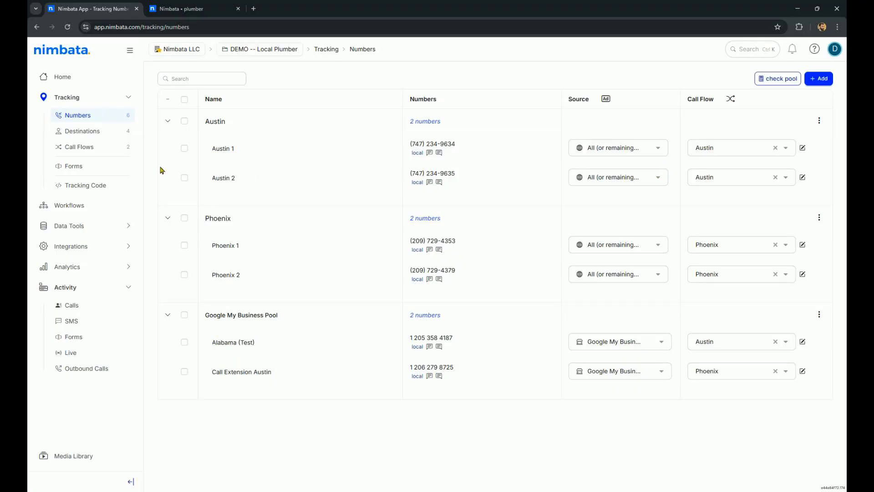
Start a new call flow from the Simple Call Flow template
left_click(93, 150)
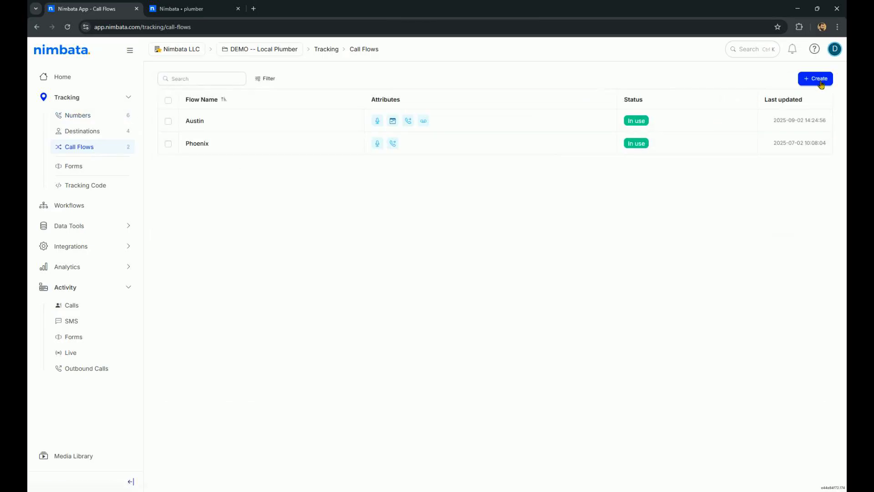
left_click(819, 78)
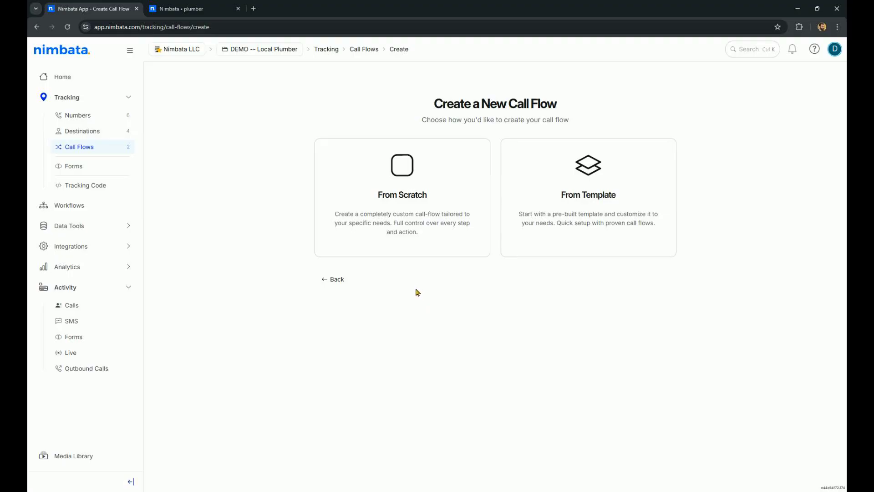
left_click(594, 203)
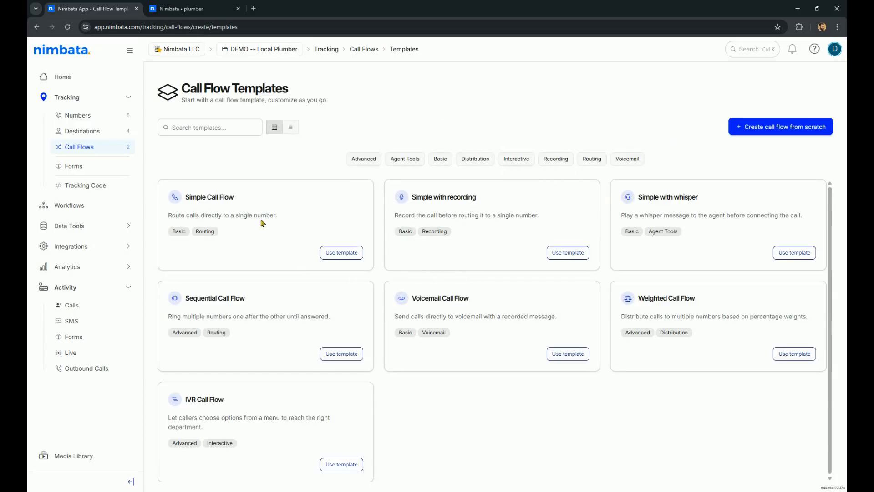
left_click(350, 255)
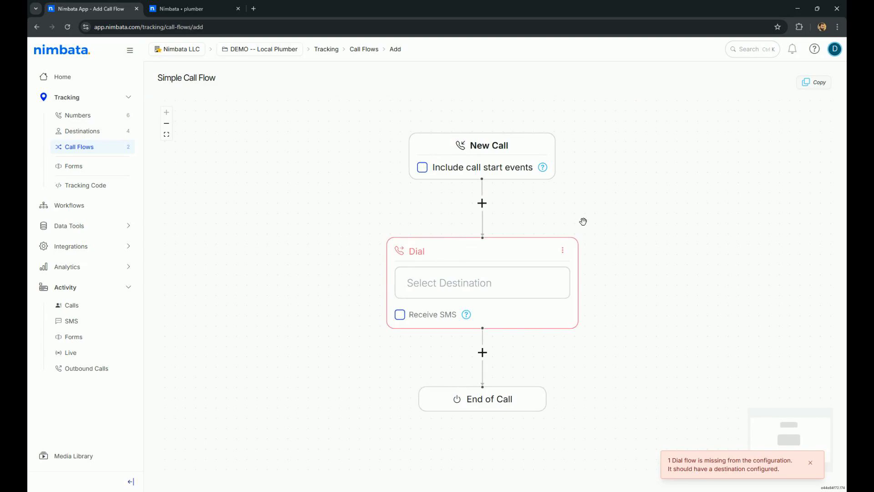
Assign the existing destination to the call flow's Dial step
left_click(494, 287)
left_click(469, 319)
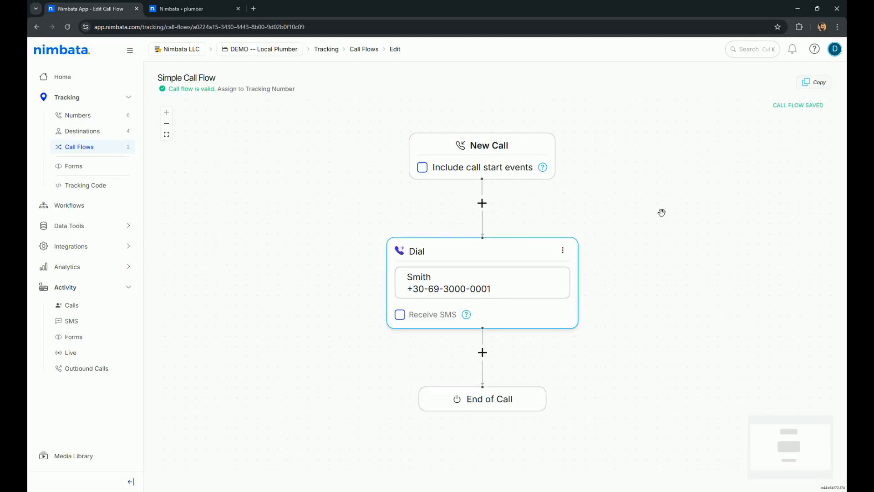
left_click_drag(650, 225, 588, 211)
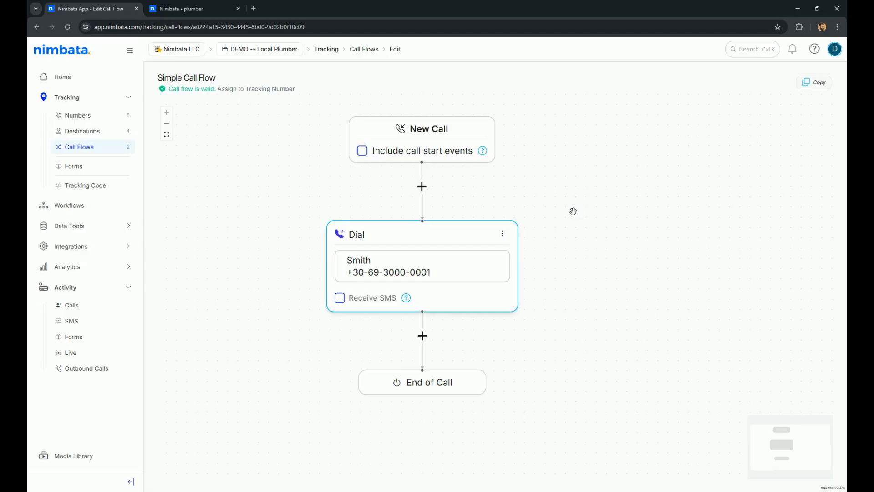
Browse the call-flow actions available around the Dial step and its change options
left_click(422, 188)
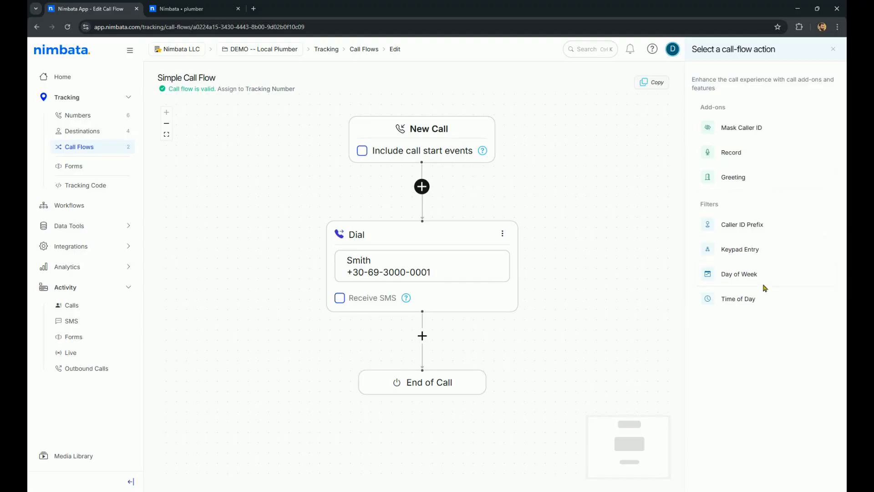
left_click(423, 337)
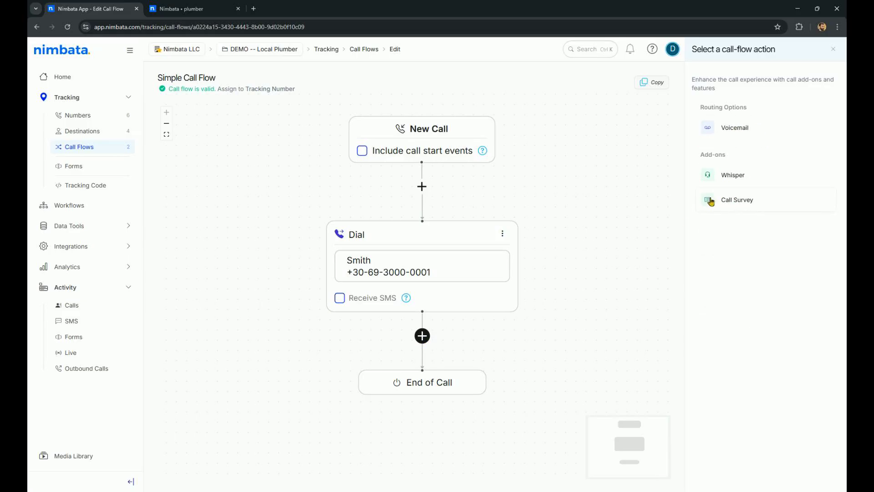
left_click(833, 48)
left_click_drag(488, 184, 527, 194)
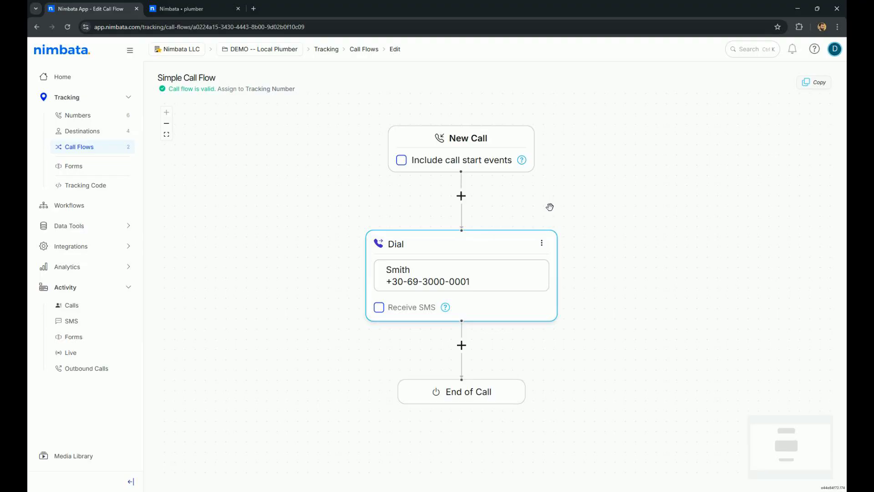
left_click(457, 198)
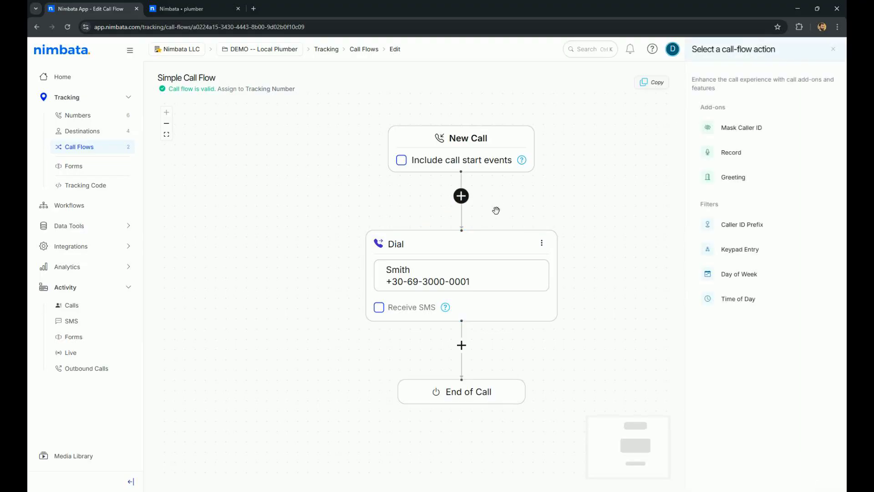
left_click(541, 242)
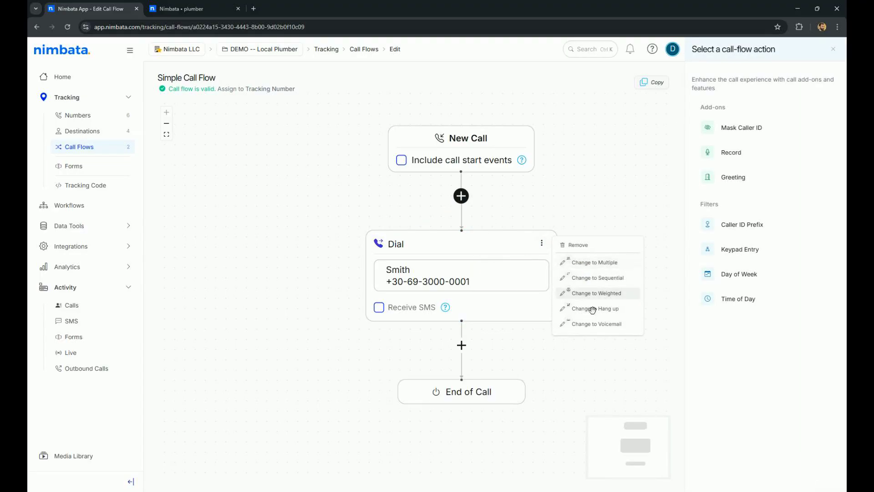
left_click(252, 191)
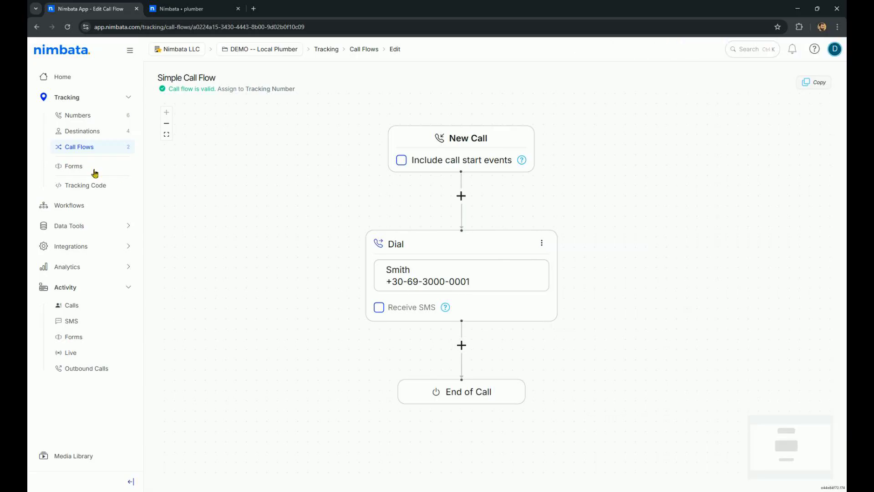
Go back to the tracking numbers list and expand all groups
left_click(83, 115)
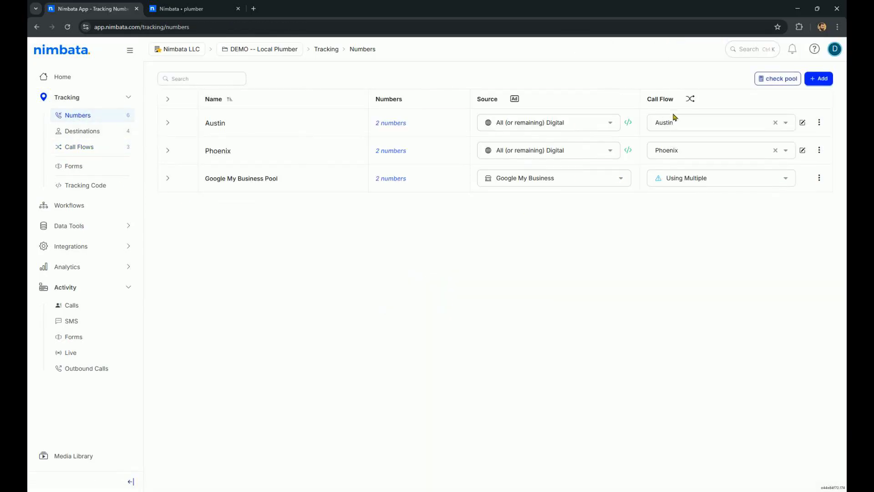
left_click(168, 100)
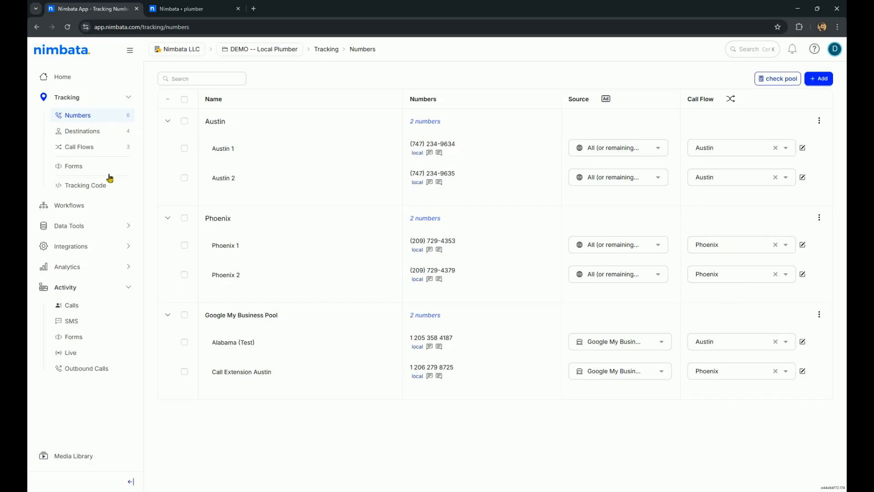
Open the tracking code page and inspect the Swap with number lists for Austin and Phoenix
left_click(94, 185)
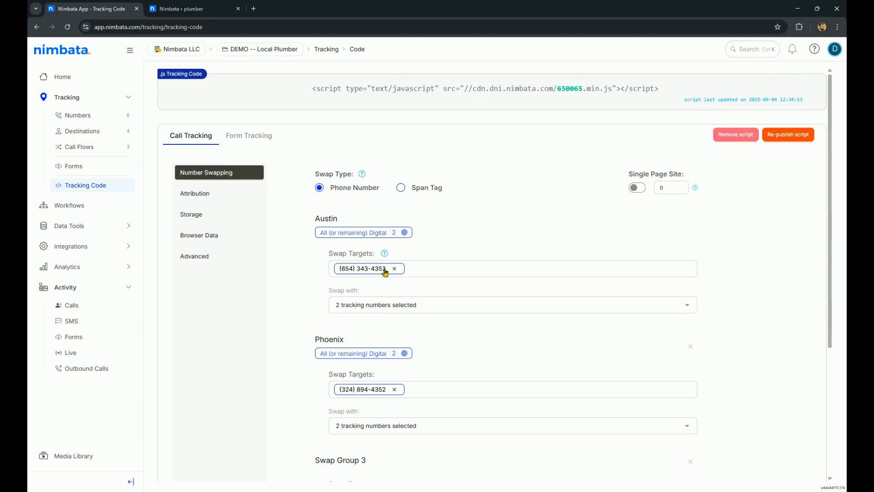
left_click(422, 309)
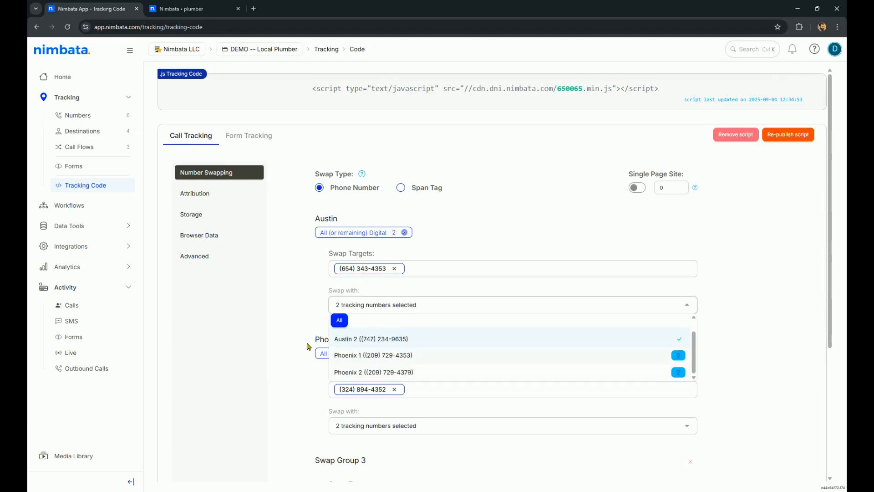
left_click(289, 278)
left_click(421, 431)
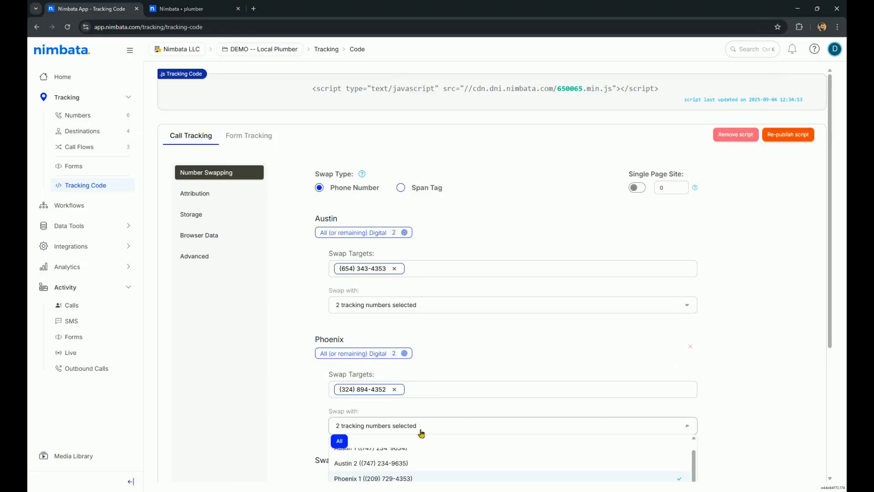
left_click(279, 388)
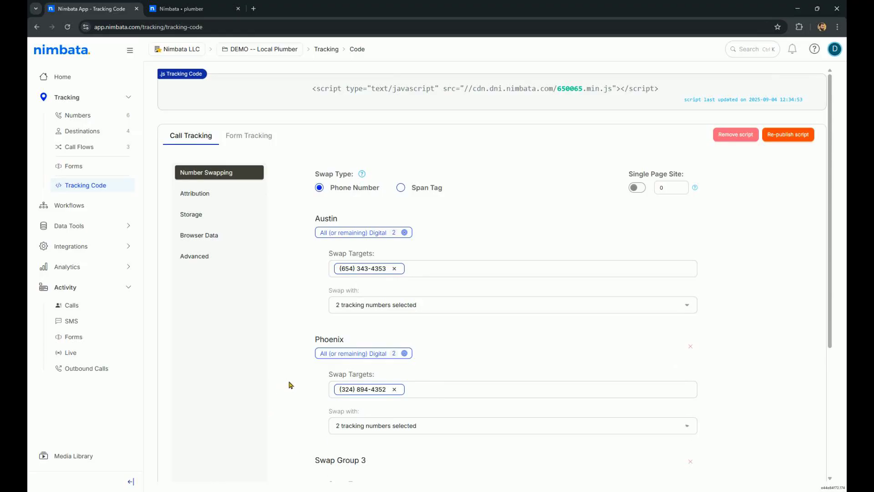
Review the tracking code's Attribution, Storage and Browser Data settings, returning to Number Swapping
left_click(196, 195)
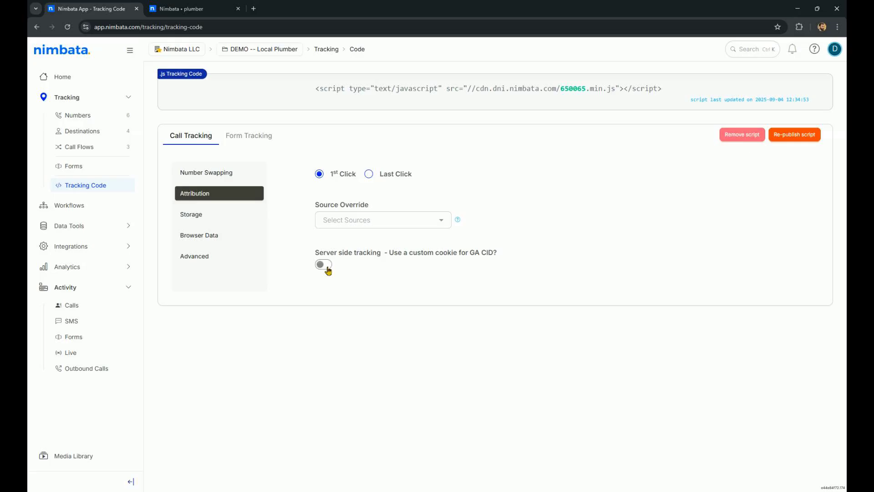
left_click(221, 215)
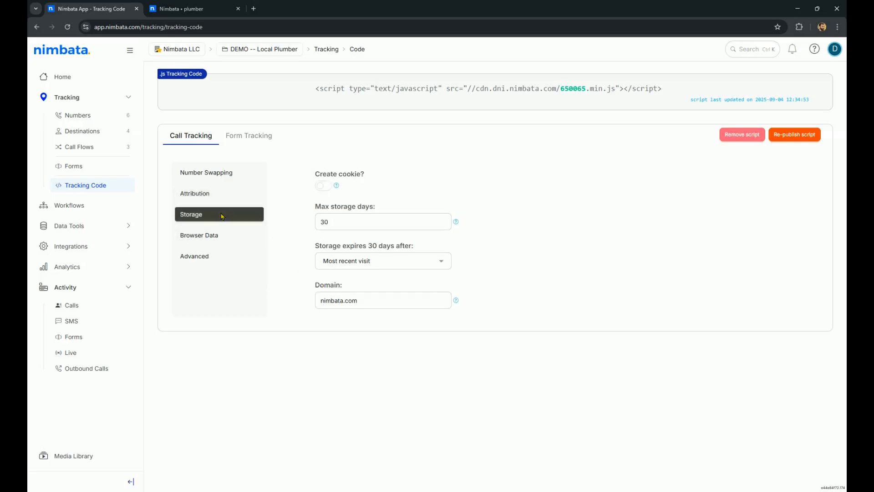
left_click(205, 262)
left_click(211, 236)
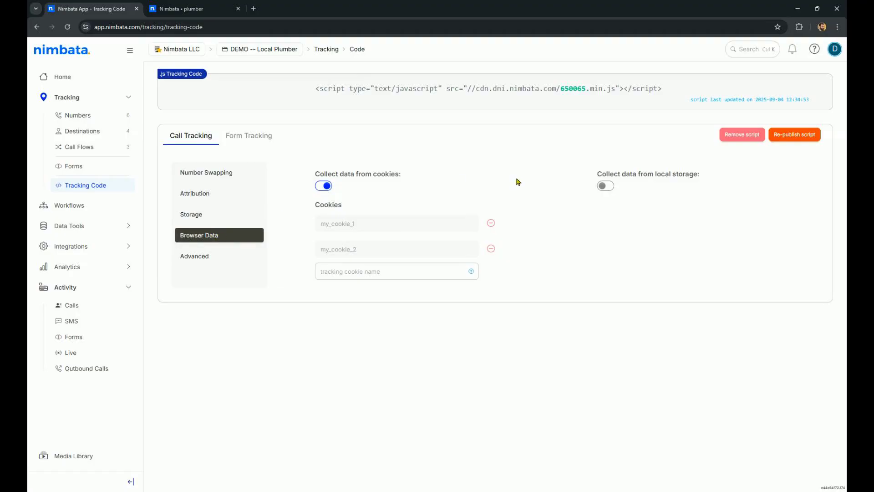
left_click(228, 173)
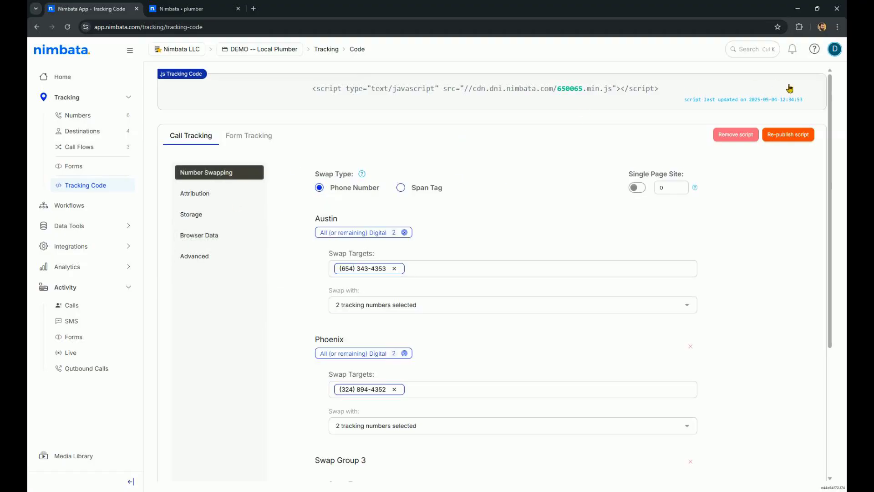
mouse_move(502, 106)
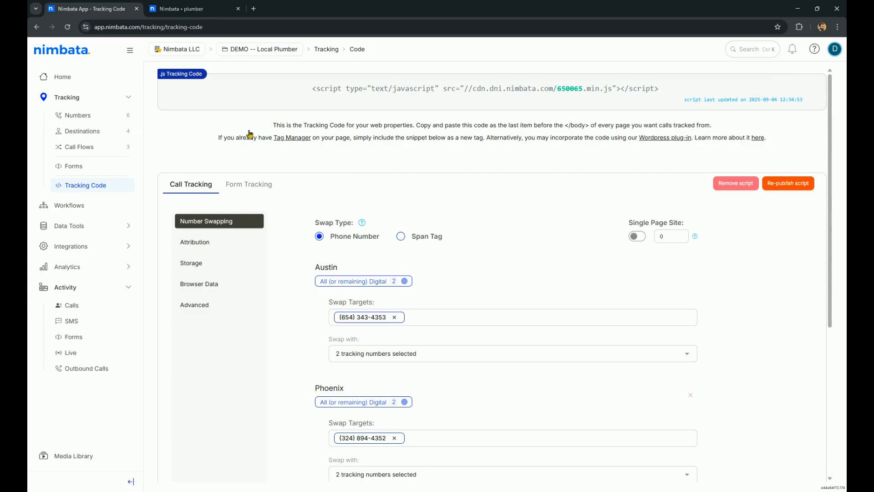
Switch to the plumber website tab, scroll through the page, and return to Nimbata
left_click(183, 9)
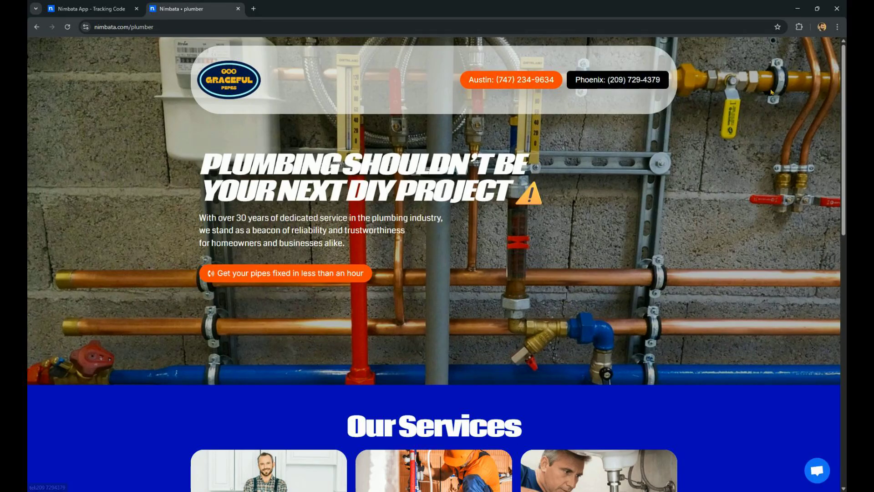
left_click_drag(842, 119, 843, 414)
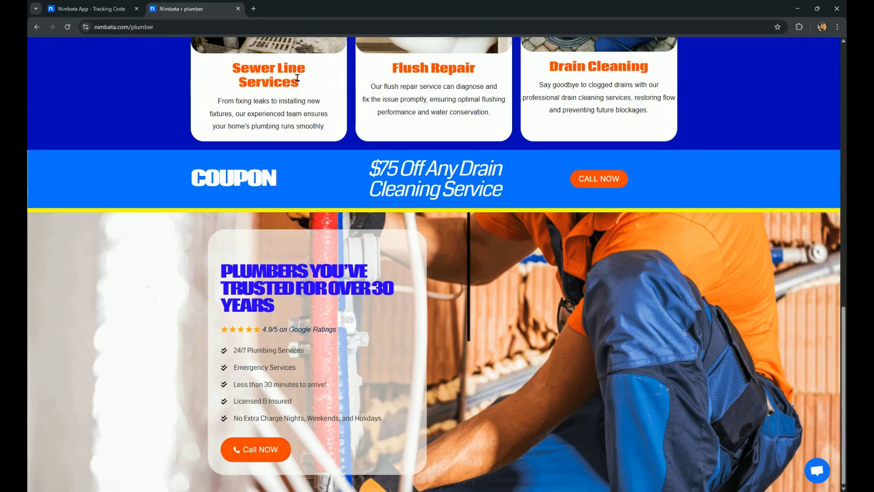
left_click(112, 5)
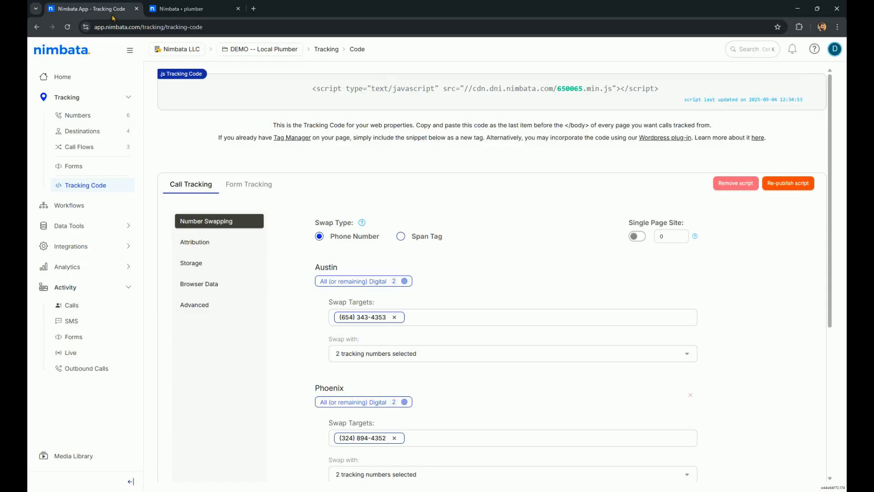
Open Workflows and review the Nimbata AI workflow before returning to the list
left_click(71, 210)
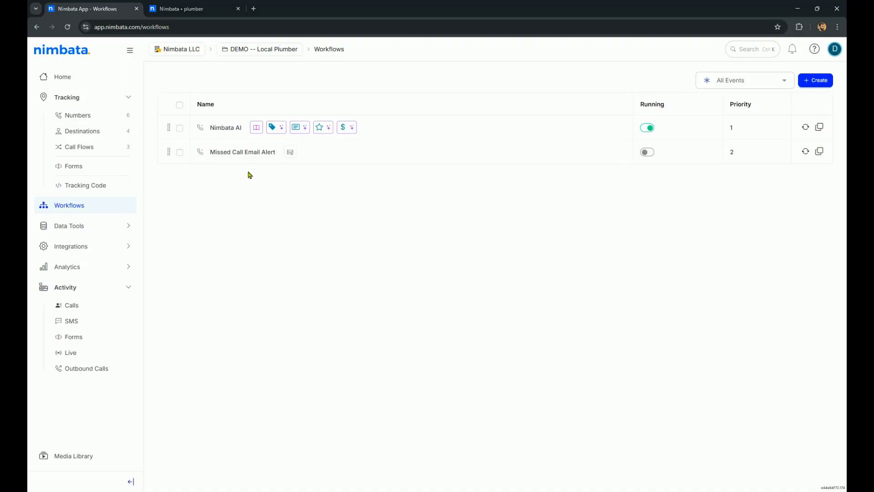
left_click(228, 131)
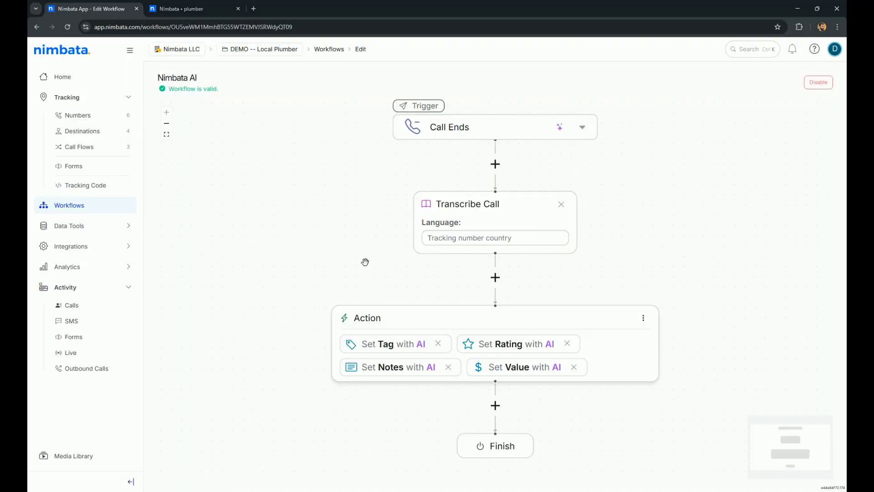
left_click(85, 205)
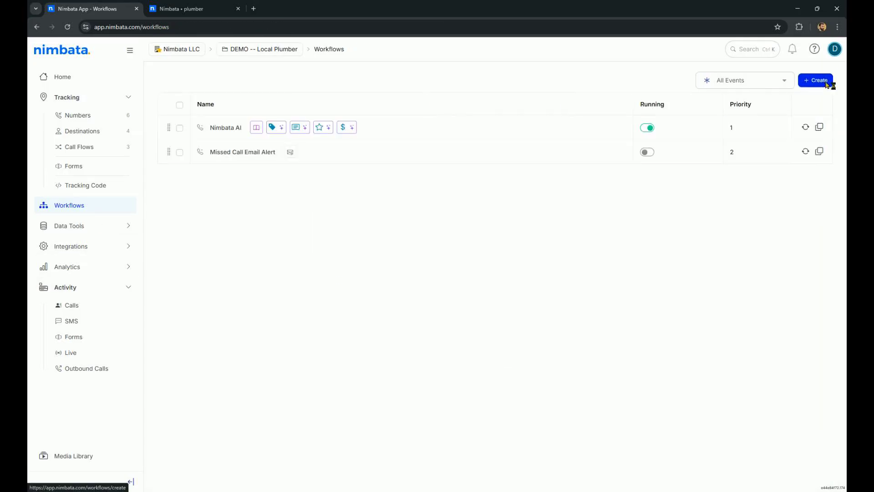
Open the workflow templates gallery from Create and return to the Workflows list
left_click(820, 82)
left_click(572, 205)
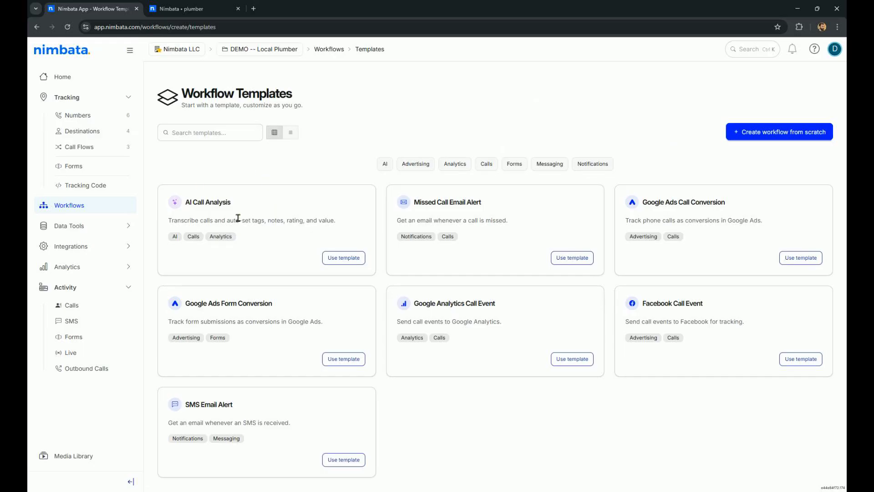
left_click(77, 206)
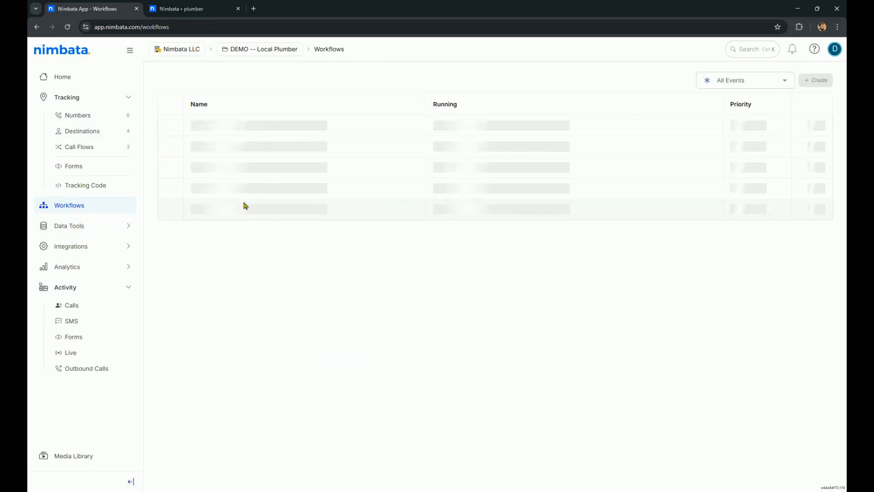
Open the Nimbata AI workflow and browse the tag categories available for its Set Tag with AI action
left_click(228, 128)
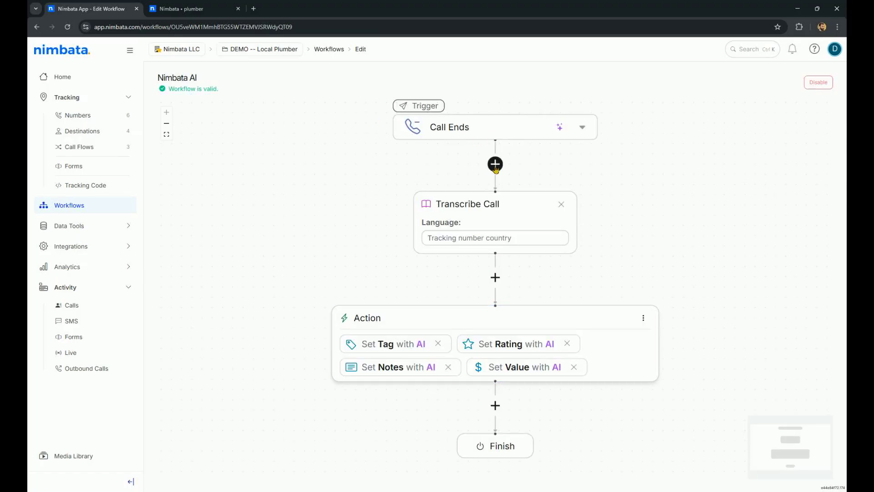
left_click_drag(687, 235, 665, 233)
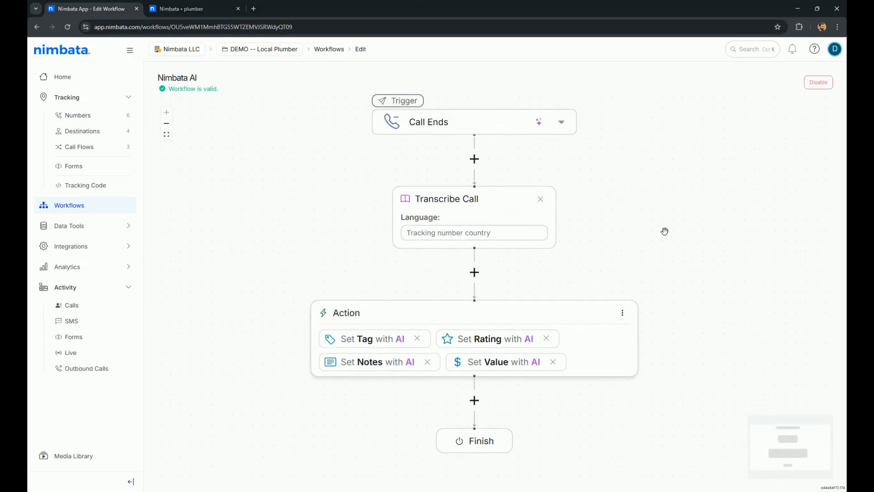
left_click_drag(633, 216, 613, 214)
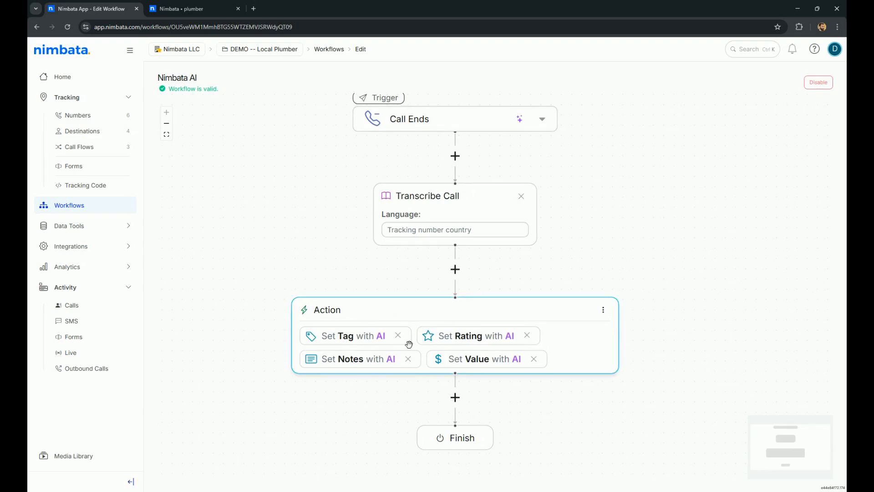
left_click(360, 337)
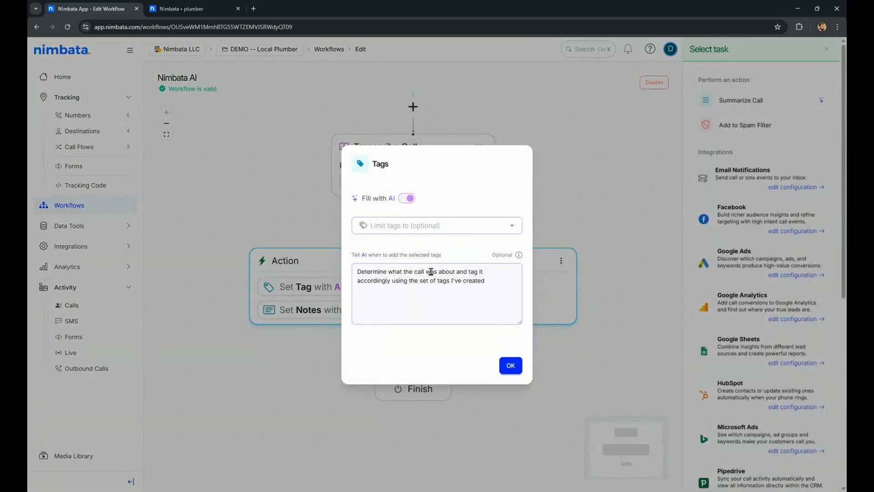
left_click(432, 226)
left_click(380, 246)
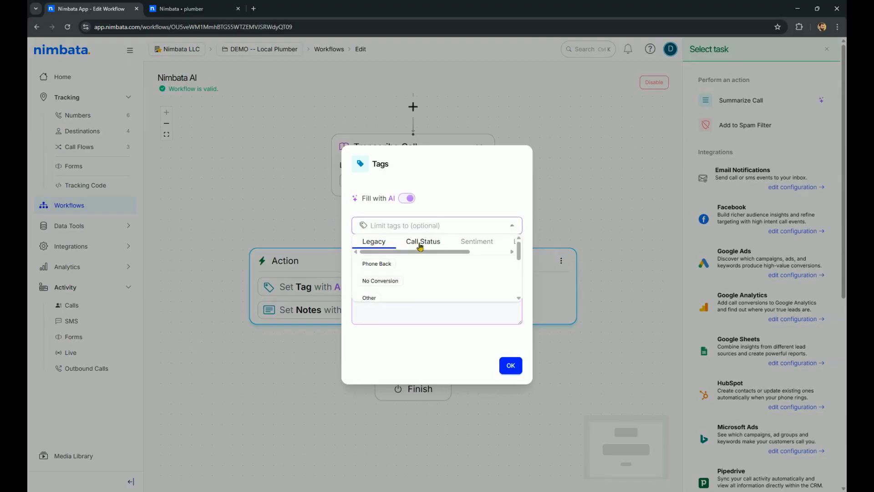
left_click(419, 245)
left_click(485, 246)
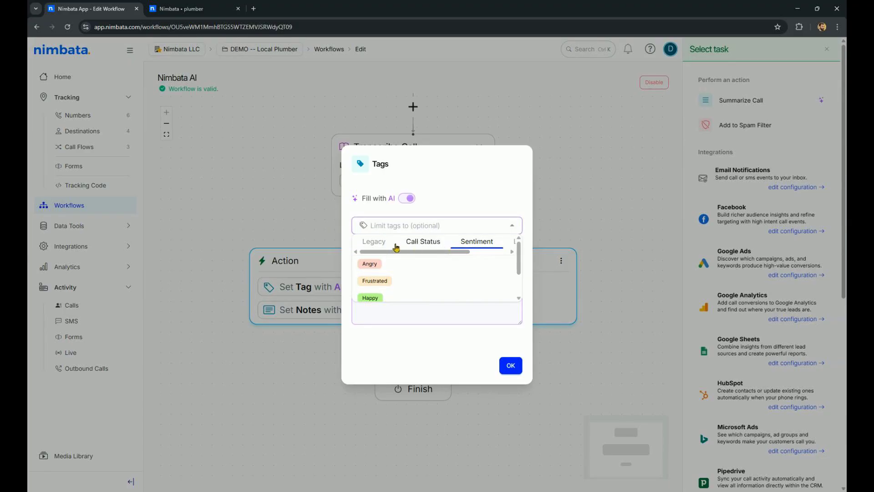
left_click_drag(465, 253, 511, 254)
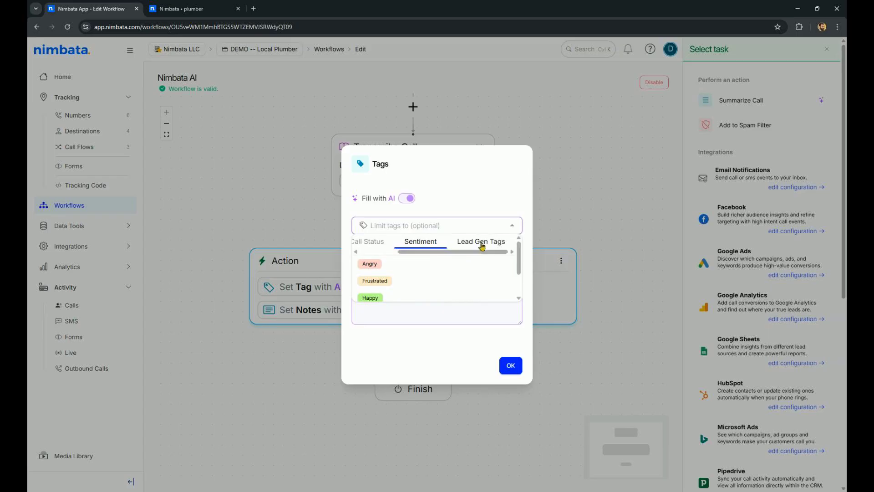
left_click(480, 243)
scroll(450, 268, "down", 2)
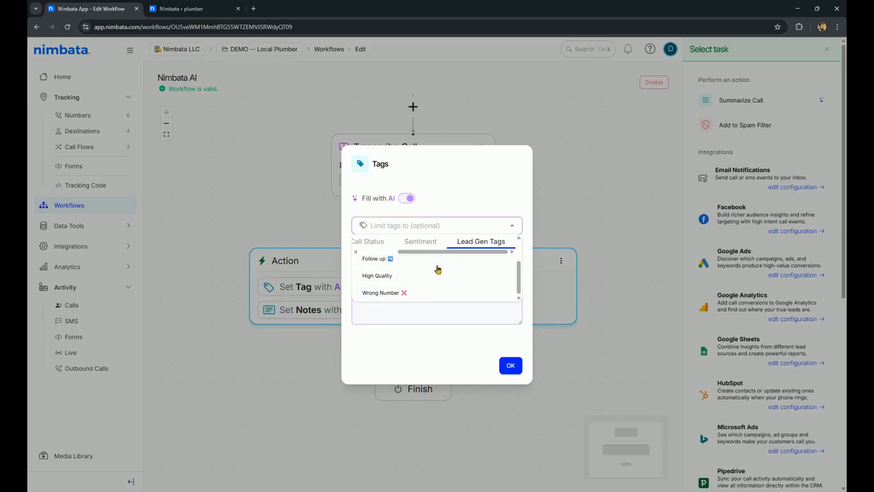
left_click(460, 184)
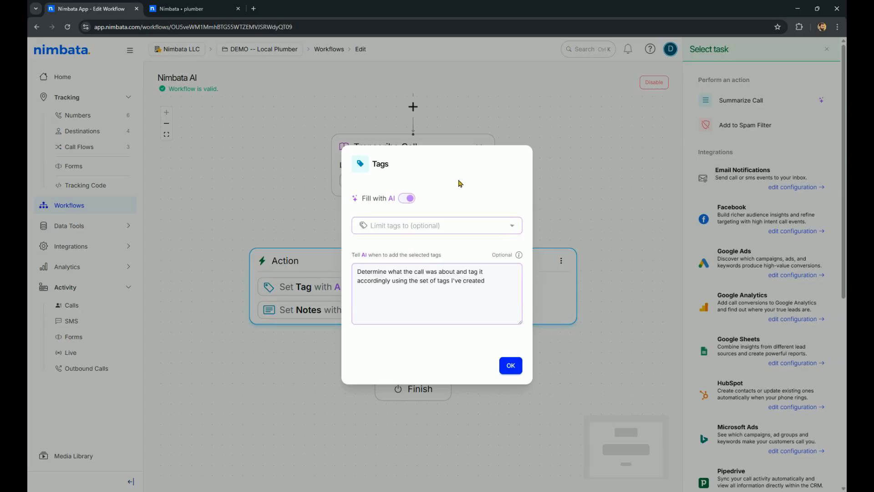
Read the tag instructions, close them, and review the Set Rating with AI prompt
left_click_drag(495, 283, 353, 268)
left_click(488, 300)
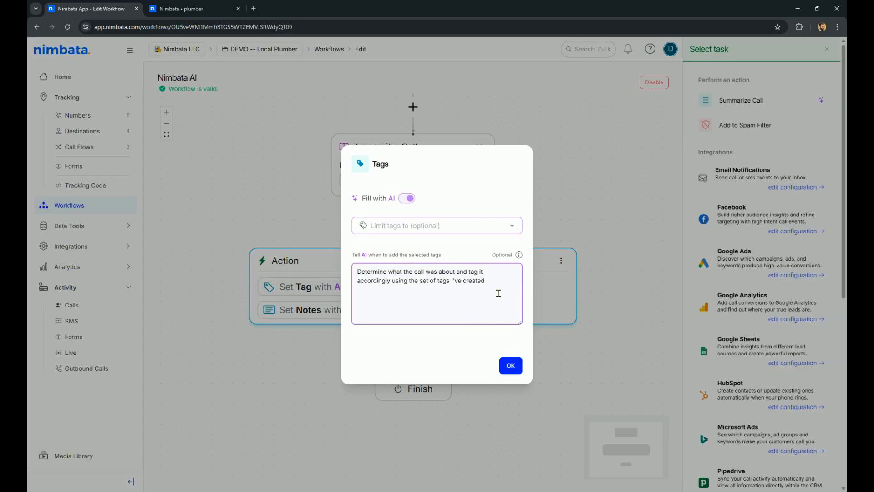
left_click(511, 366)
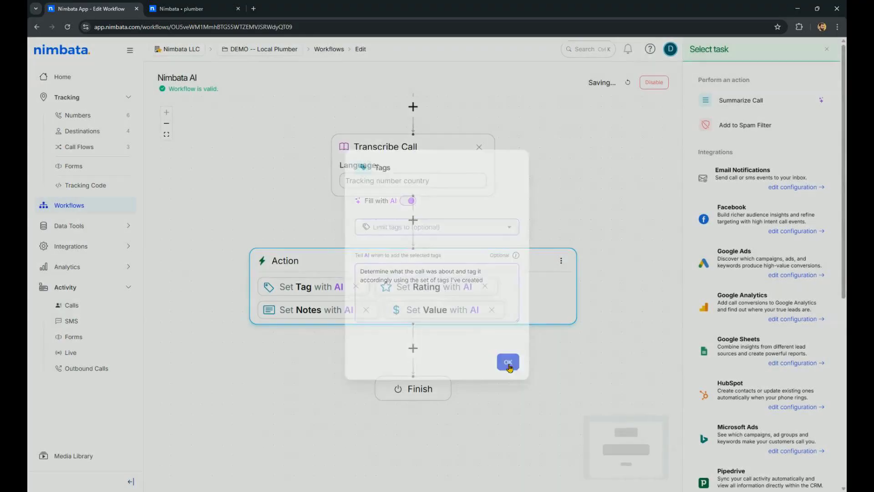
left_click(423, 290)
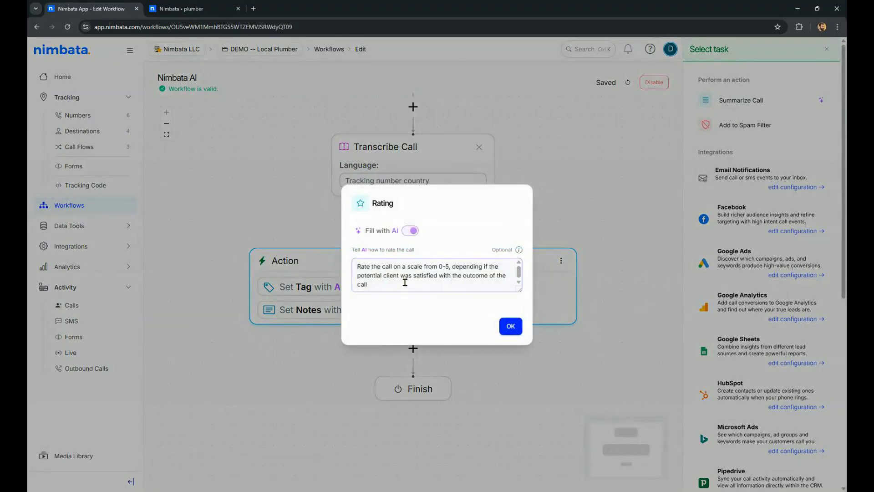
left_click_drag(519, 290, 520, 301)
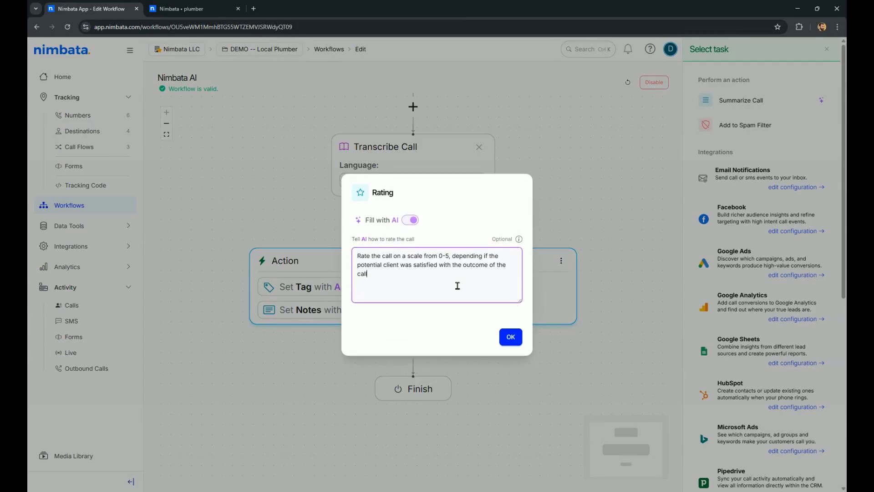
left_click(563, 194)
Review the Set Notes with AI and Set Value with AI prompts, closing each dialog
left_click(322, 312)
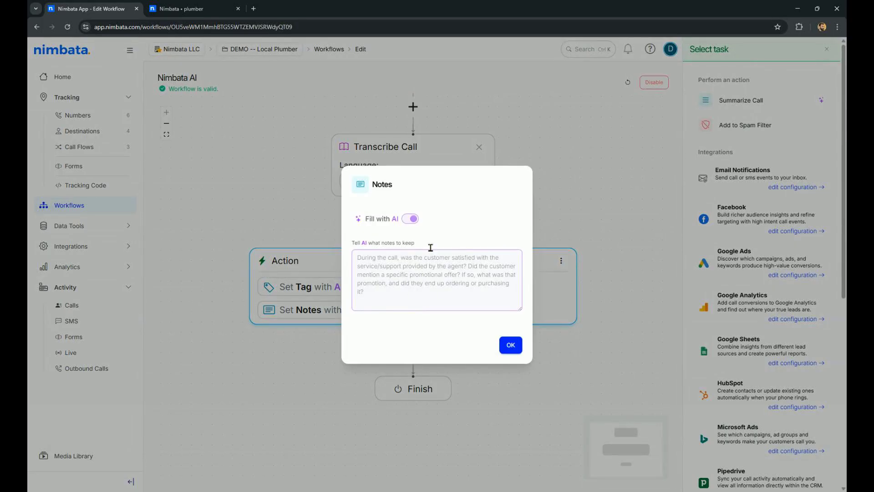
left_click(605, 182)
left_click(454, 308)
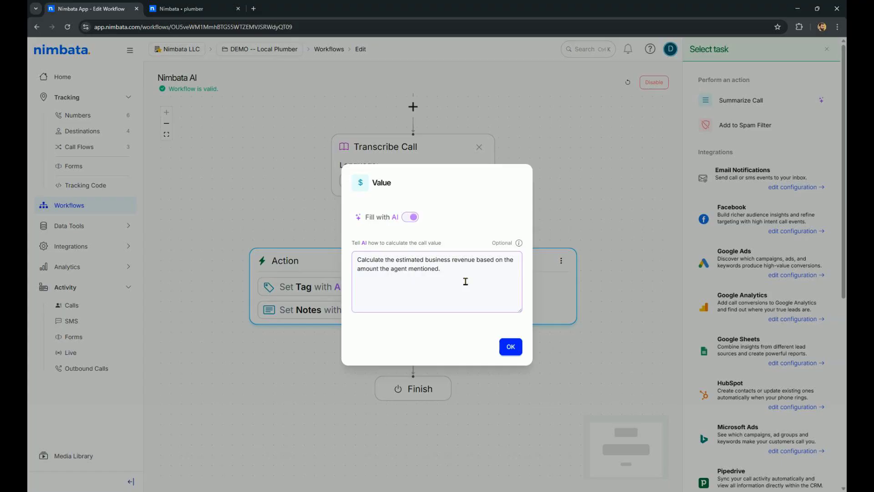
key("ctrl+a")
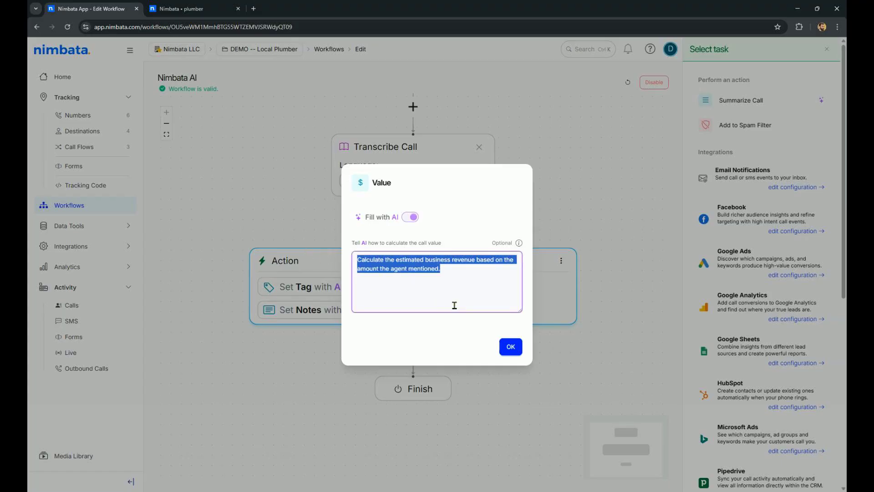
left_click(444, 278)
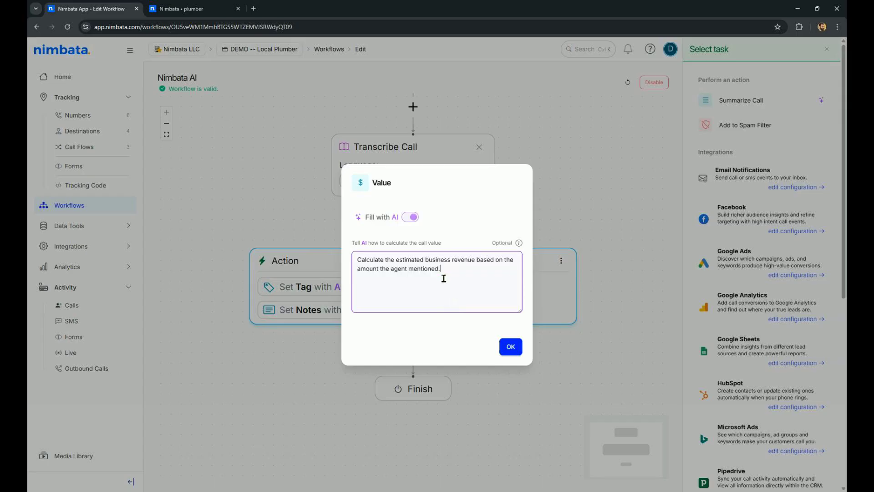
left_click(571, 156)
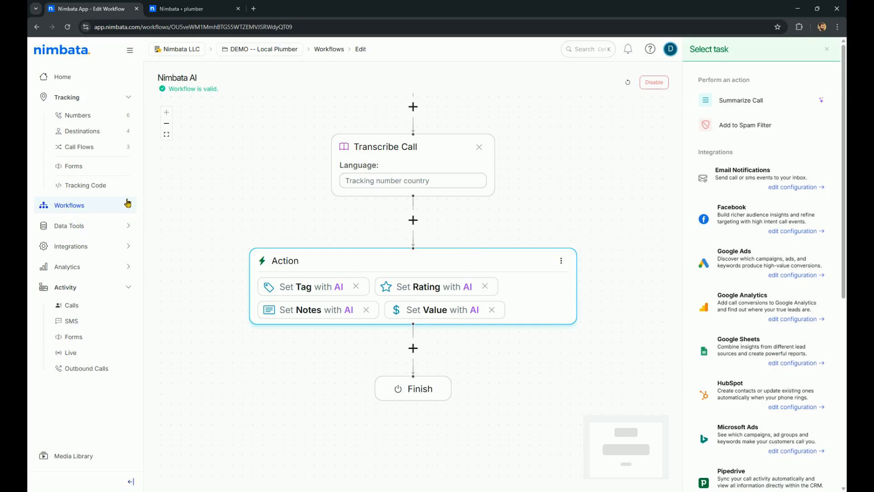
Browse the integrations catalog and open the Google Ads integration settings
left_click(79, 250)
left_click(76, 264)
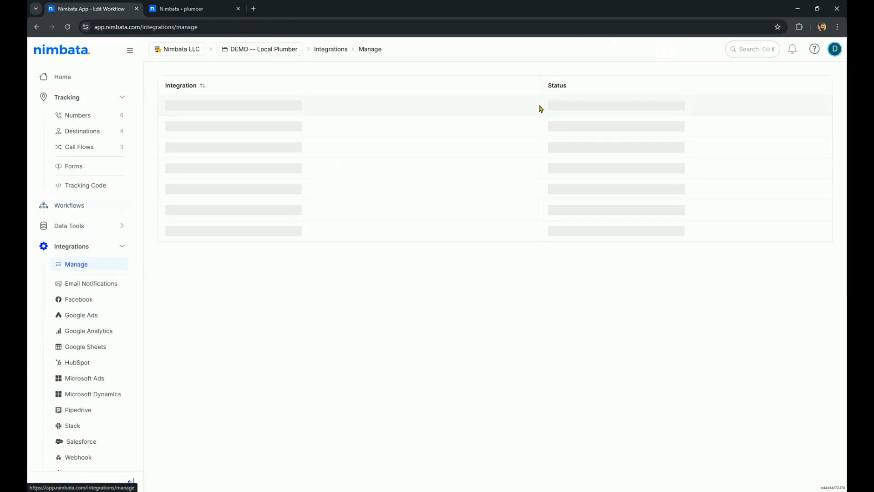
left_click(331, 49)
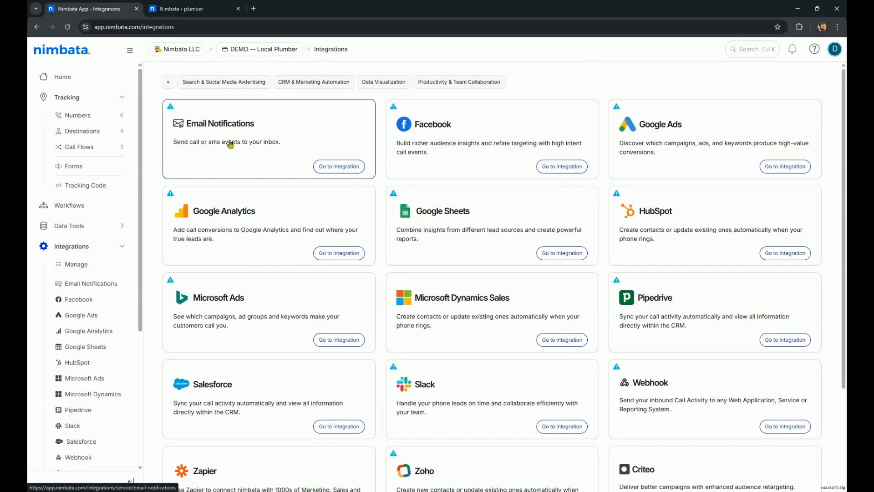
scroll(548, 333, "down", 3)
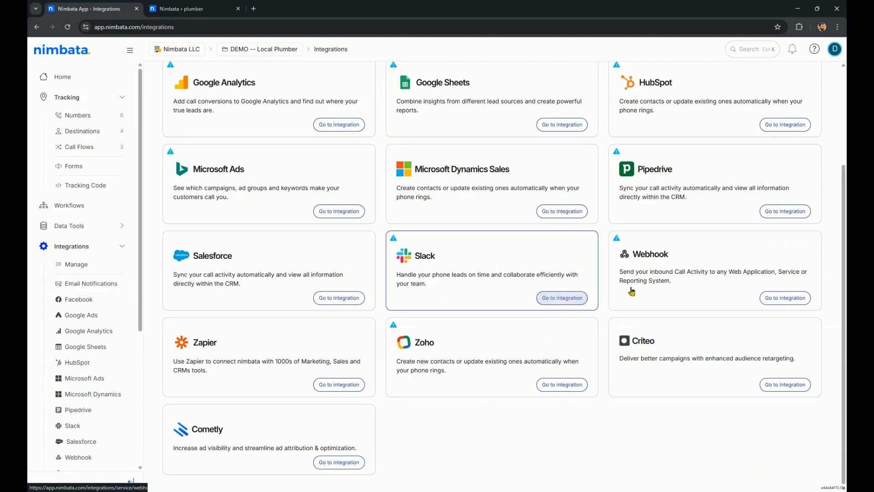
scroll(605, 280, "up", 3)
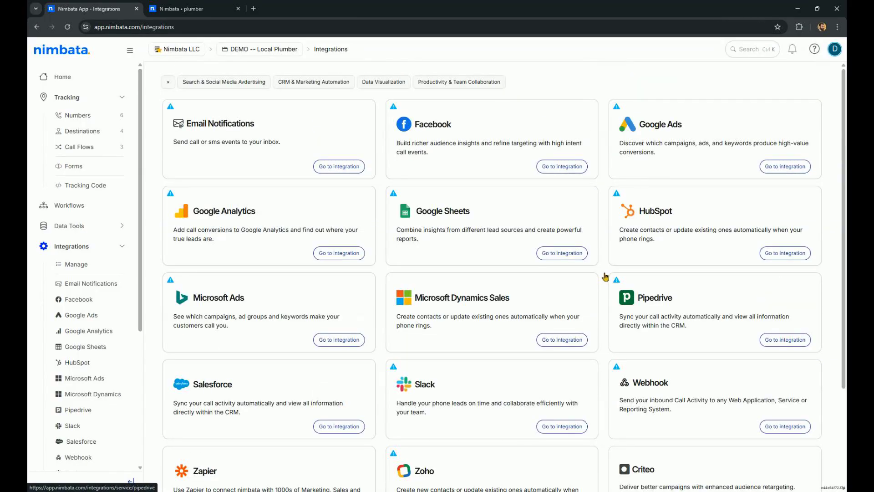
left_click(663, 152)
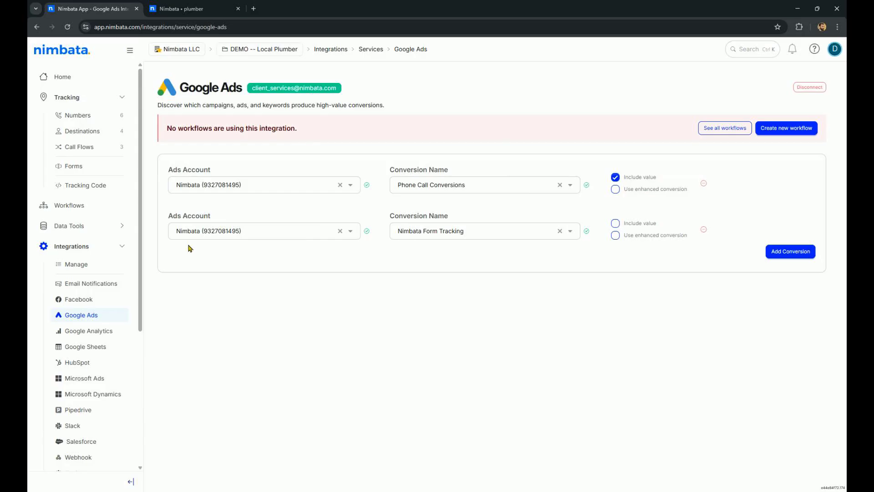
Create a workflow from the Google Ads Call Conversion template, configured with Phone Call Conversions
left_click(81, 207)
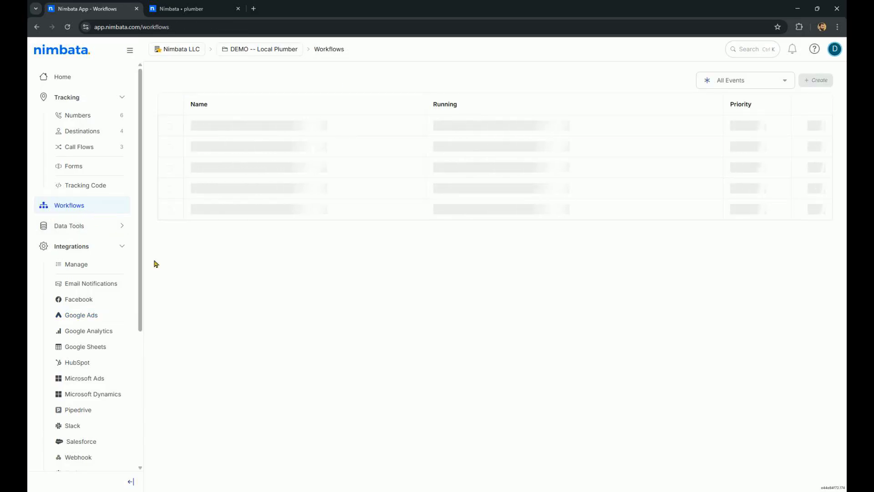
left_click(820, 83)
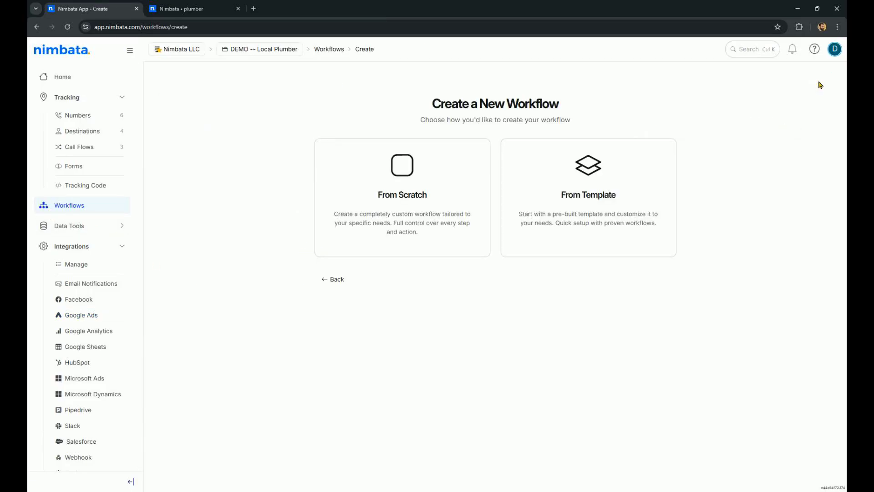
left_click(588, 183)
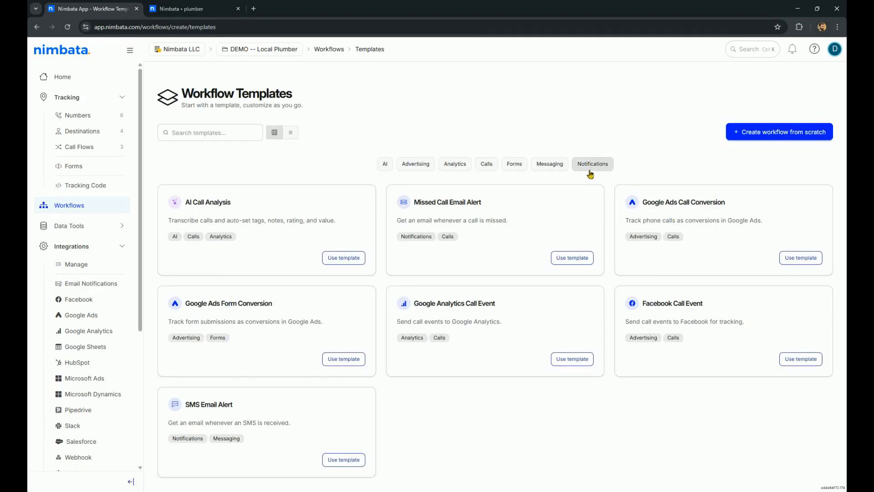
left_click(785, 258)
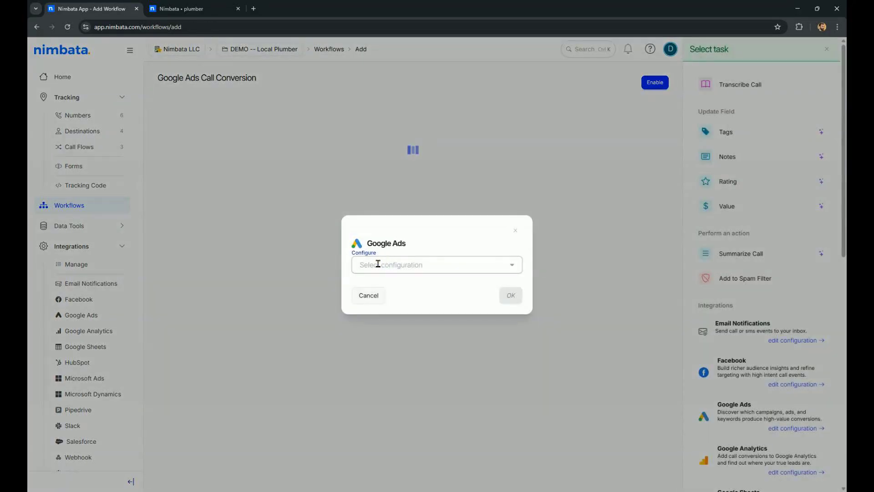
left_click(378, 264)
left_click(390, 285)
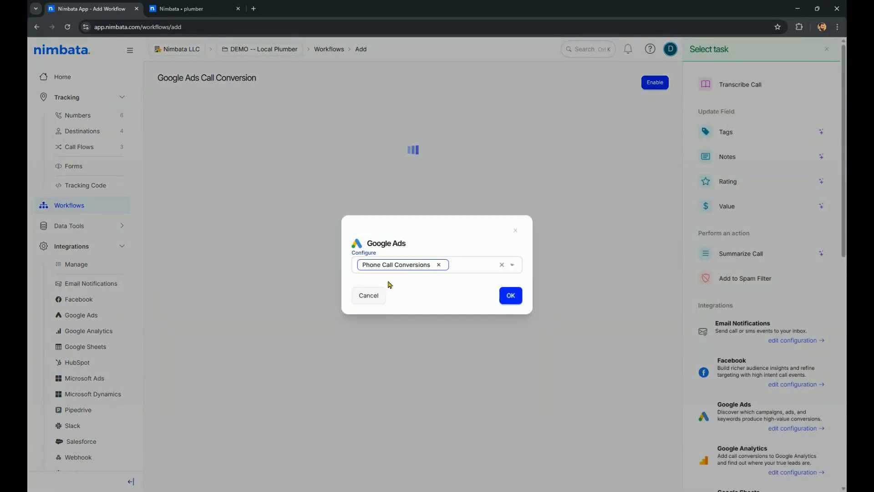
left_click(510, 296)
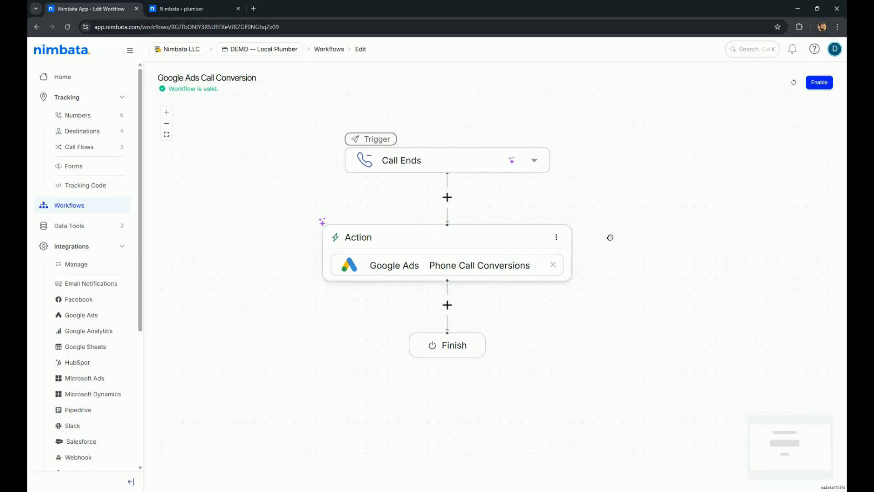
Add a simple filter between the trigger and the action requiring Call Duration greater than or equals 60 seconds
left_click_drag(610, 238, 605, 273)
left_click(442, 238)
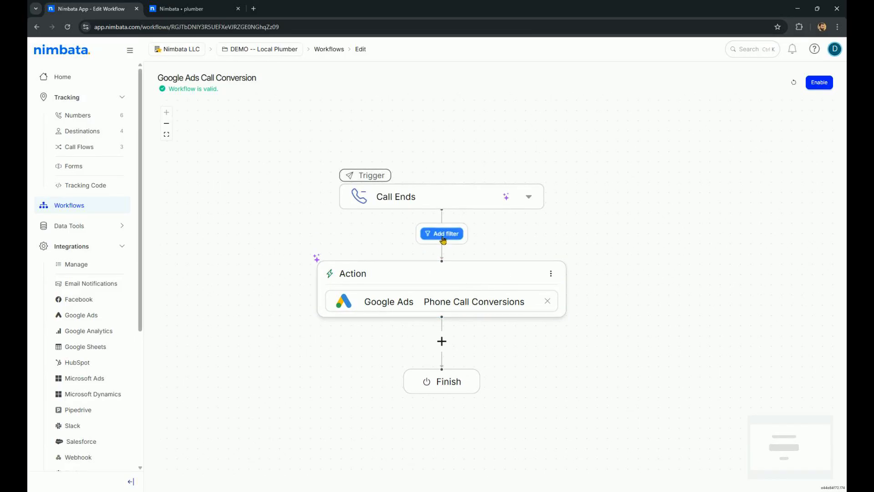
left_click(442, 234)
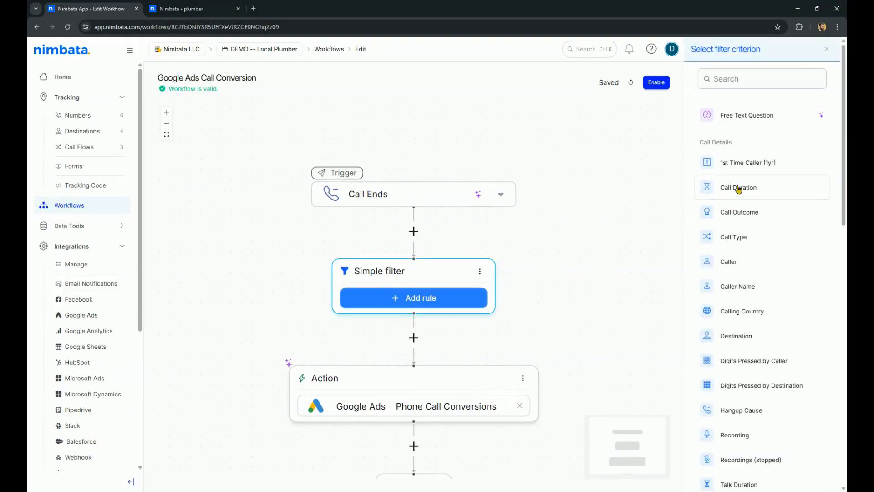
left_click(739, 188)
left_click(417, 241)
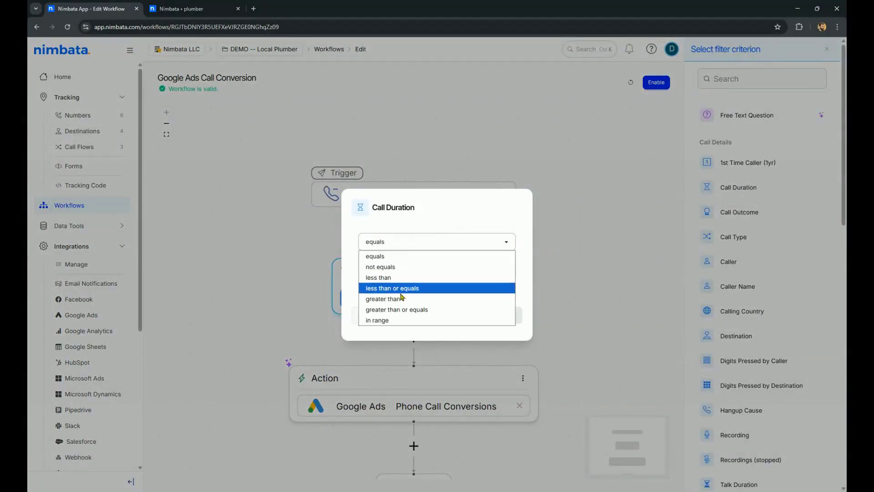
left_click(402, 309)
left_click(402, 266)
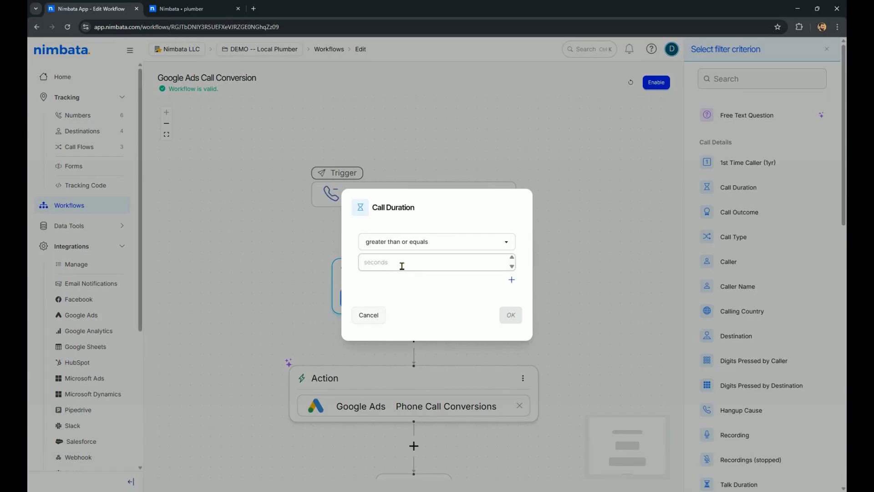
type("60")
left_click(511, 315)
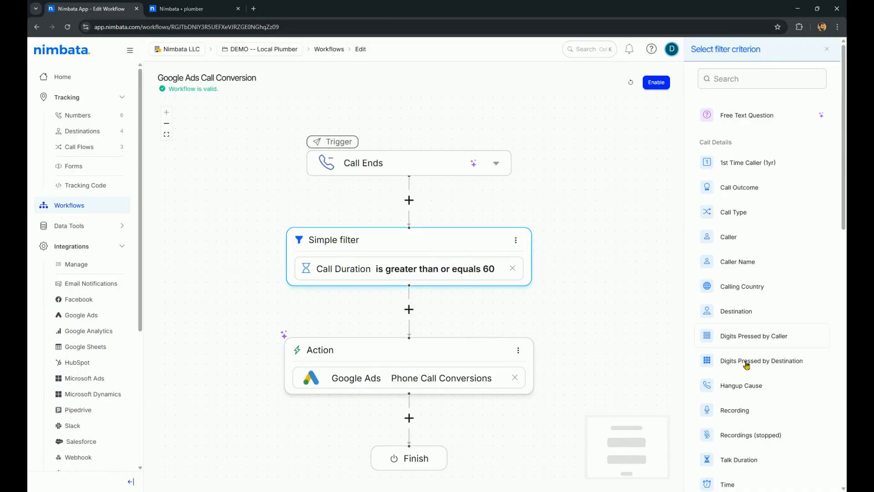
Add a second rule to the filter requiring the Tag Qualified lead, and switch the filter logic to OR
scroll(751, 368, "down", 7)
scroll(750, 368, "down", 6)
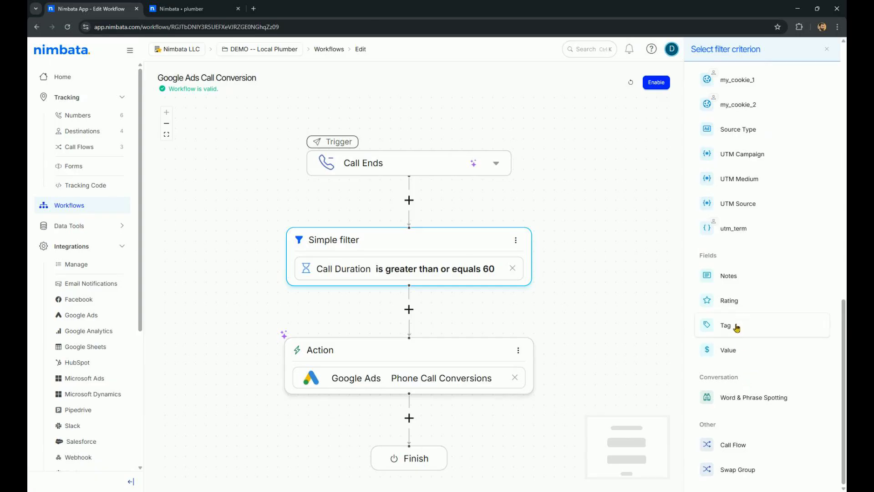
left_click(734, 326)
left_click(428, 259)
left_click(429, 278)
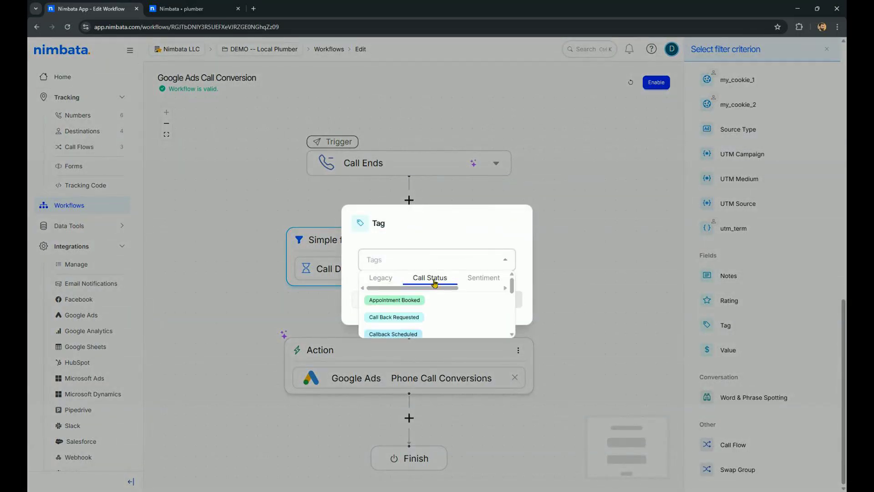
left_click_drag(512, 286, 512, 313)
left_click(431, 314)
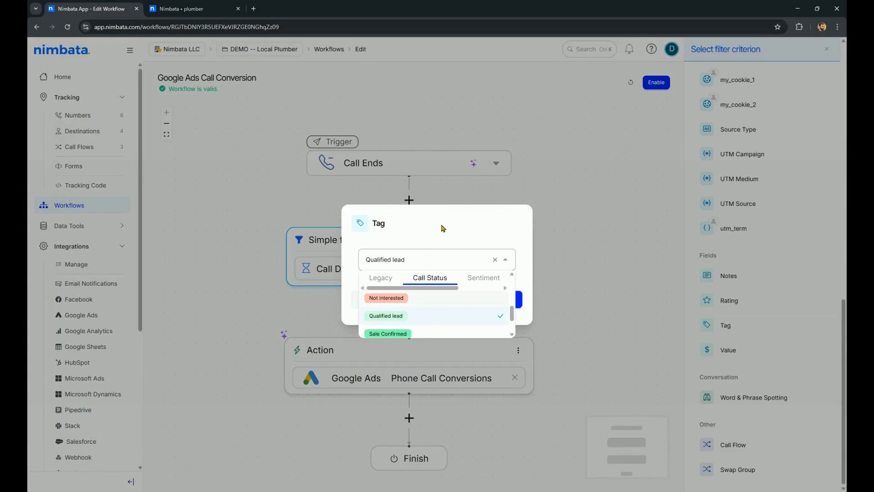
left_click(441, 227)
left_click(512, 300)
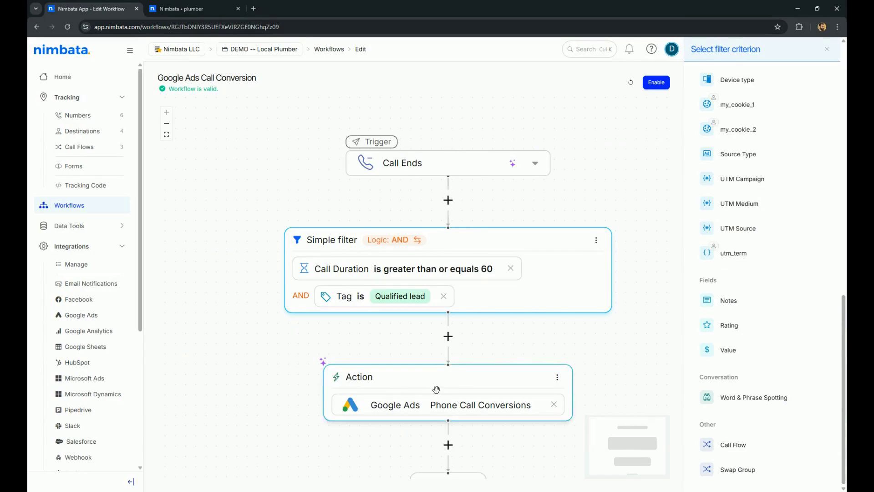
left_click(402, 241)
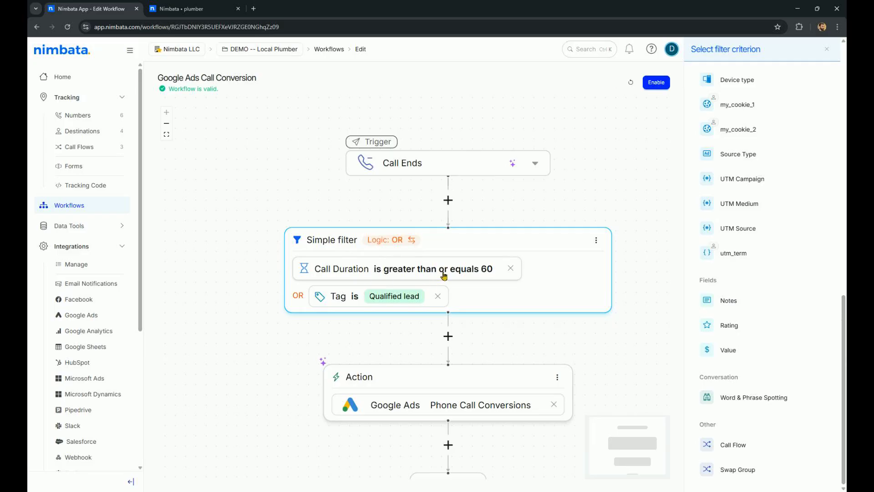
Branch the workflow after the trigger into parallel paths, adding simple filters as Path B and Path C
left_click_drag(578, 201, 529, 169)
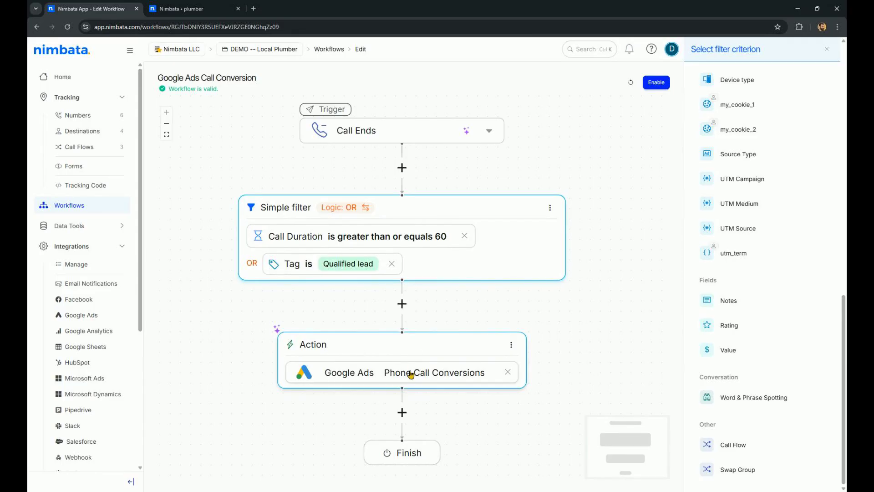
mouse_move(545, 164)
left_mouse_down()
mouse_move(543, 149)
mouse_move(533, 153)
left_mouse_up()
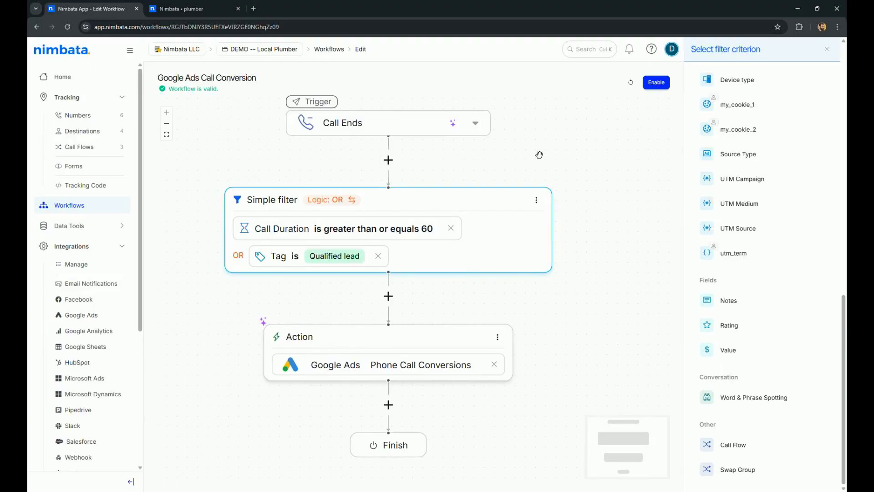
left_click(388, 160)
left_click(435, 164)
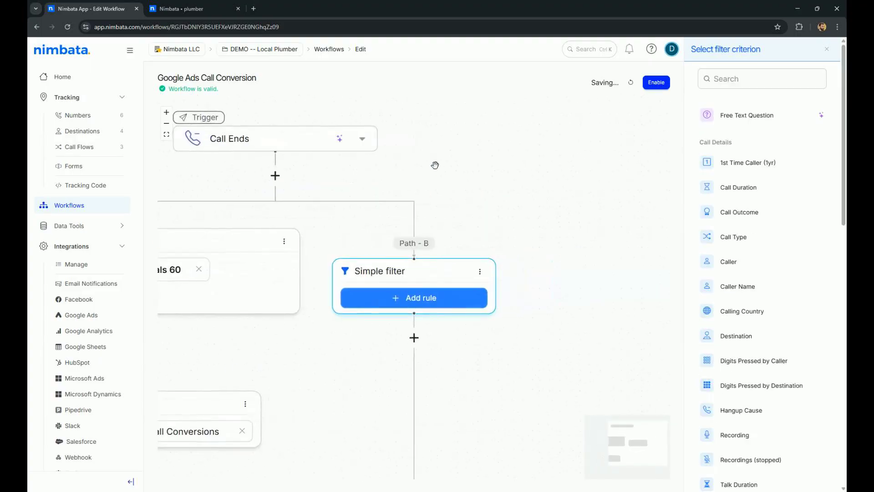
left_click(317, 170)
left_click(394, 170)
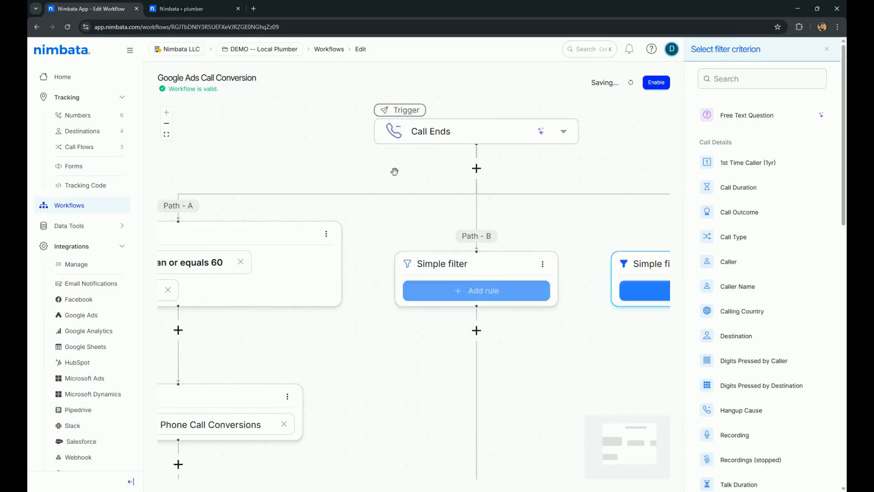
left_click_drag(435, 191, 561, 159)
left_click(169, 128)
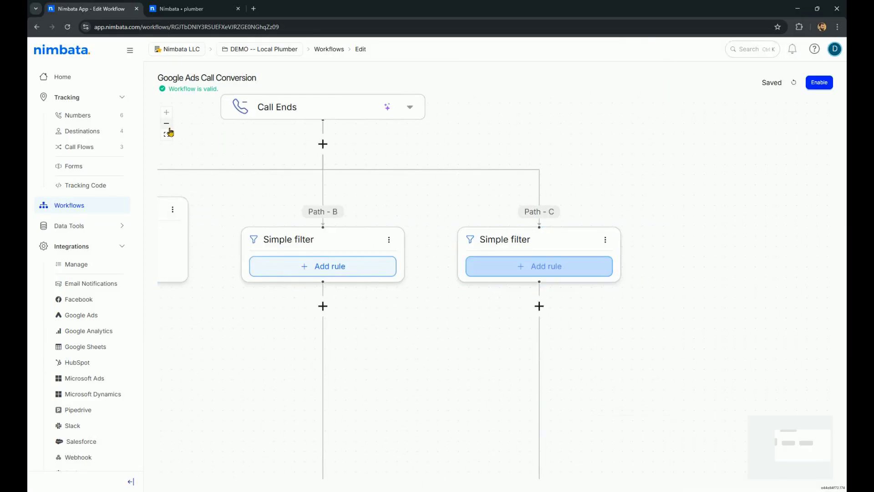
left_click(167, 133)
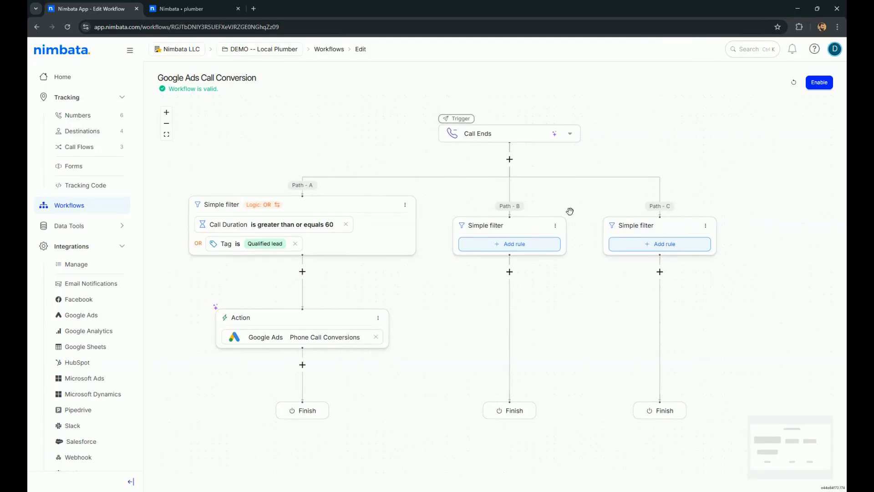
Convert Path B's simple filter into a conditional filter with True and False branches
left_click(556, 225)
left_click(586, 240)
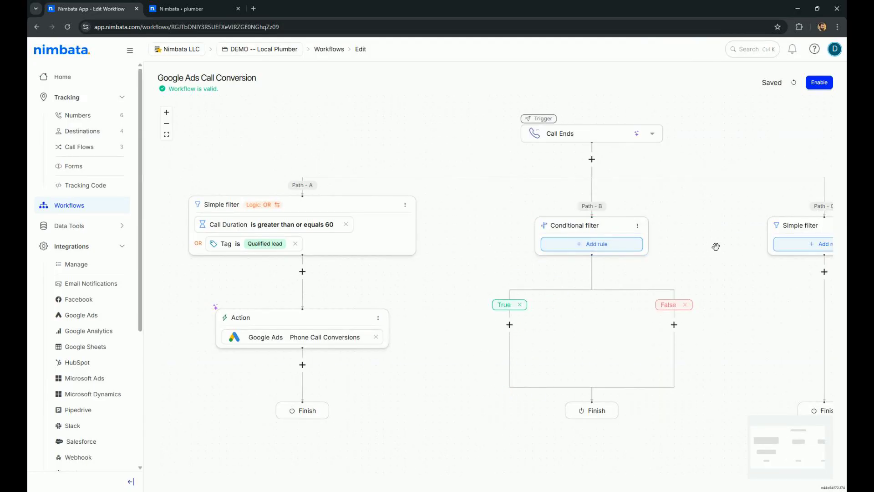
left_click_drag(716, 247, 545, 248)
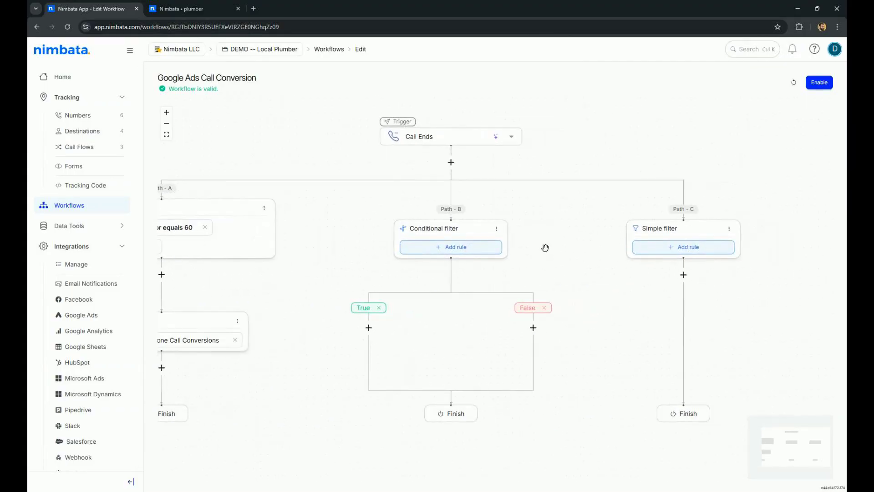
Look through the available trigger events in the workflow's trigger options
left_click_drag(600, 296, 684, 308)
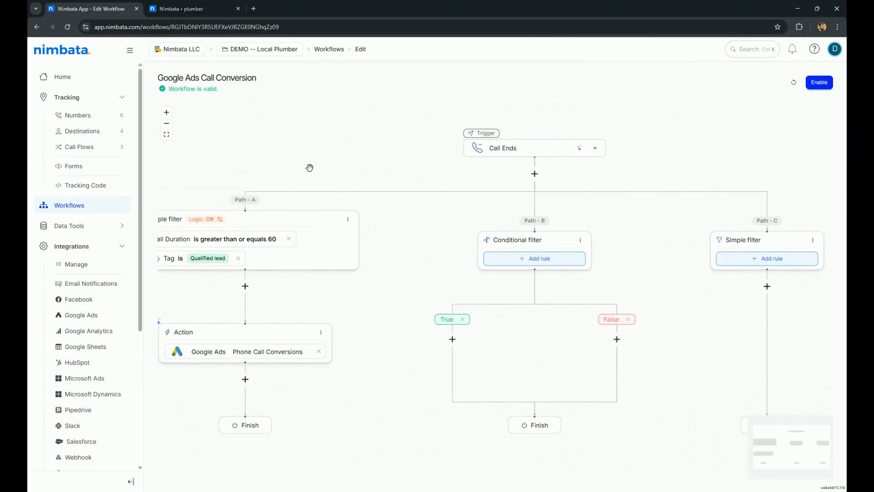
left_click_drag(274, 146, 403, 120)
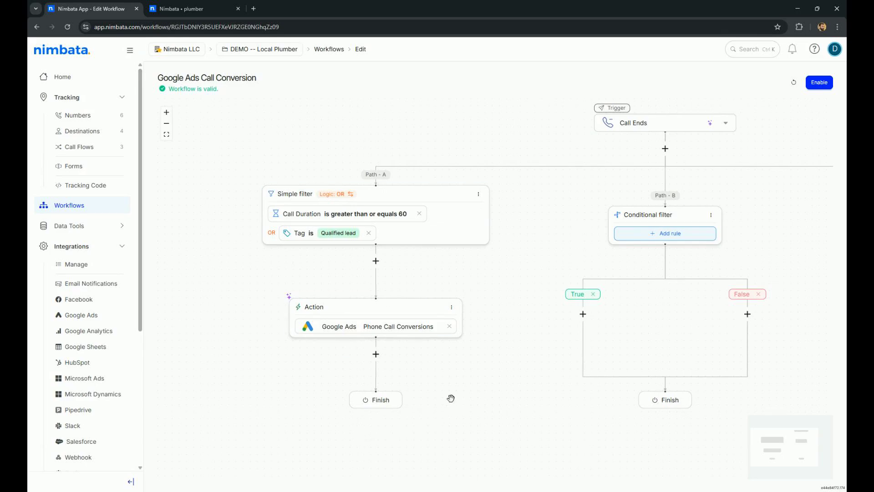
left_click_drag(516, 286, 479, 295)
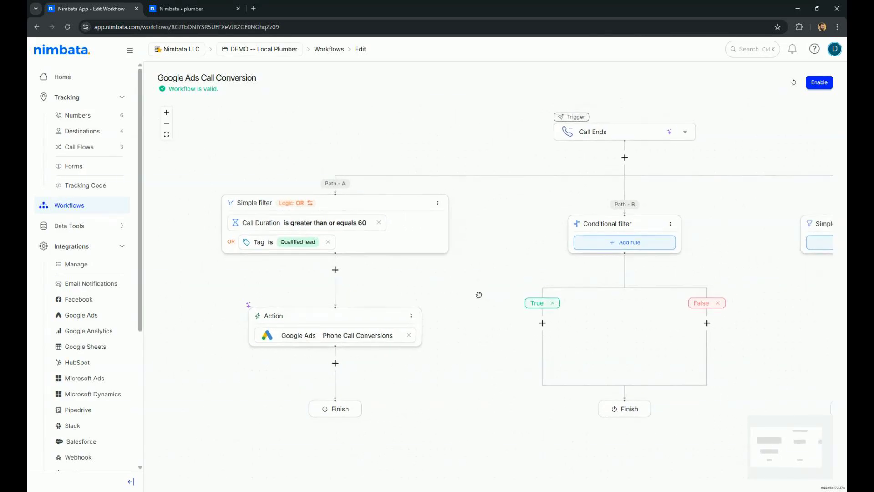
left_click_drag(687, 195, 581, 210)
left_click(494, 140)
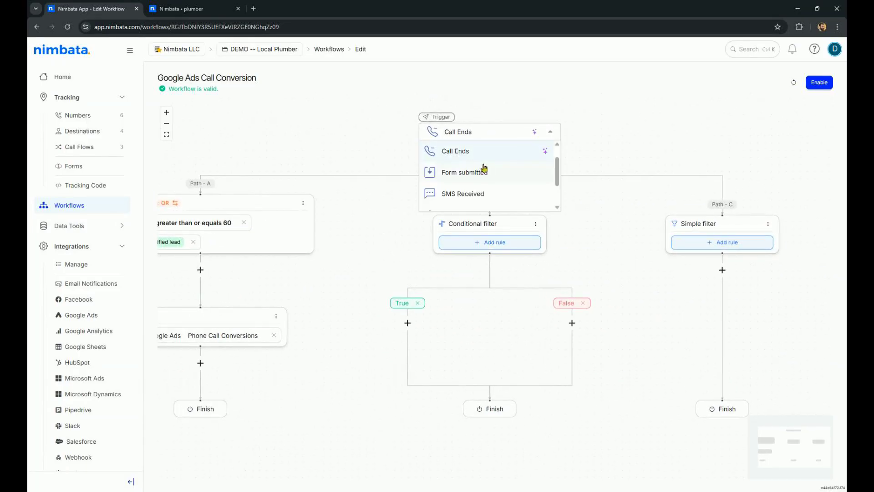
scroll(558, 168, "up", 1)
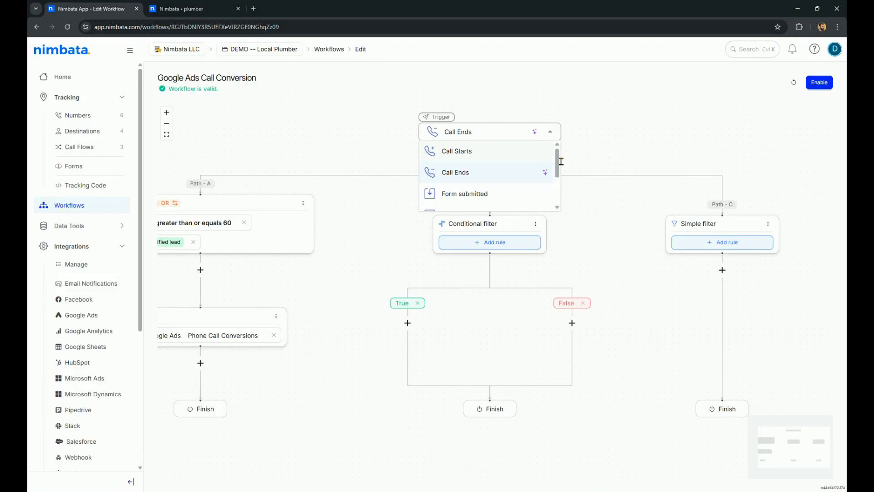
scroll(561, 161, "down", 3)
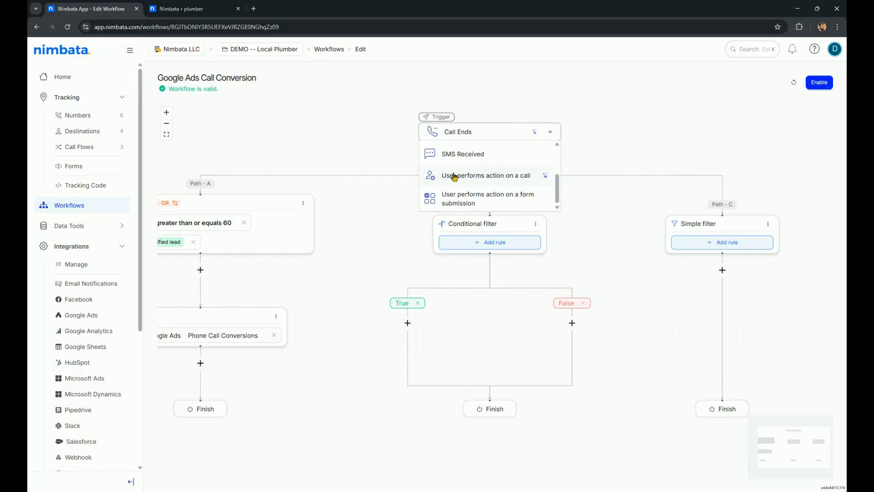
left_click(630, 130)
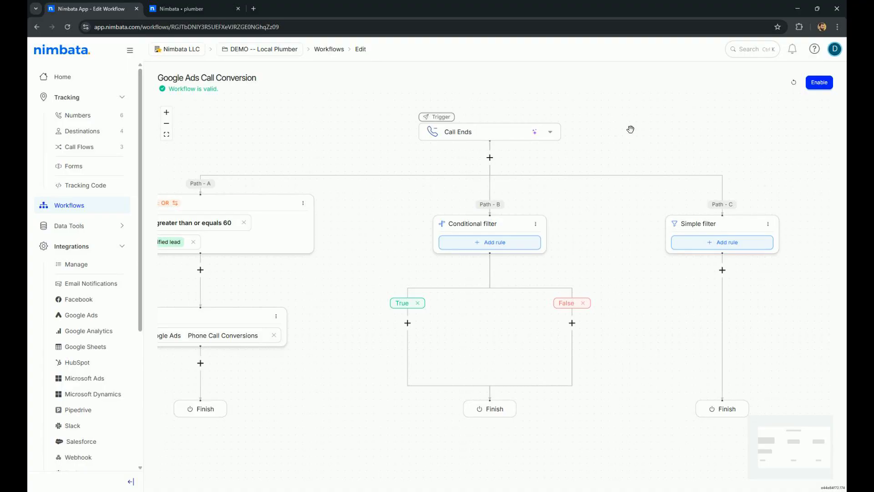
Open call activity and inspect the attributed calls, expanding and collapsing the first call's details
scroll(104, 292, "down", 5)
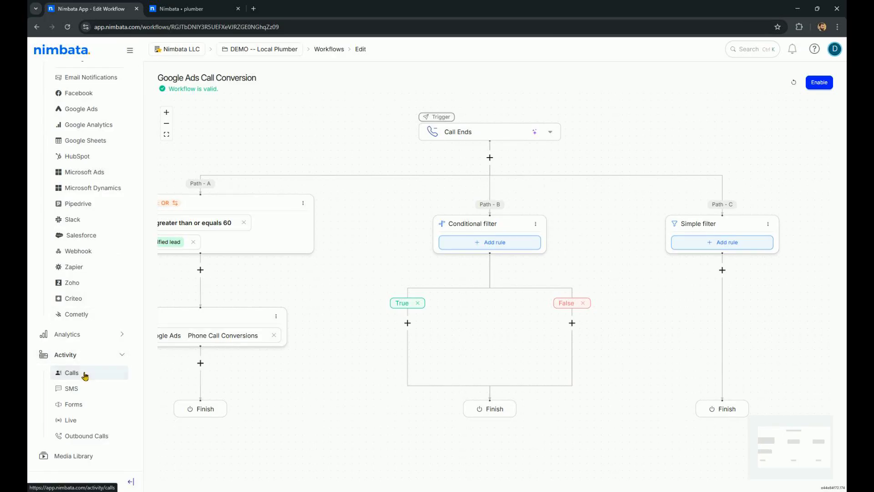
left_click(85, 374)
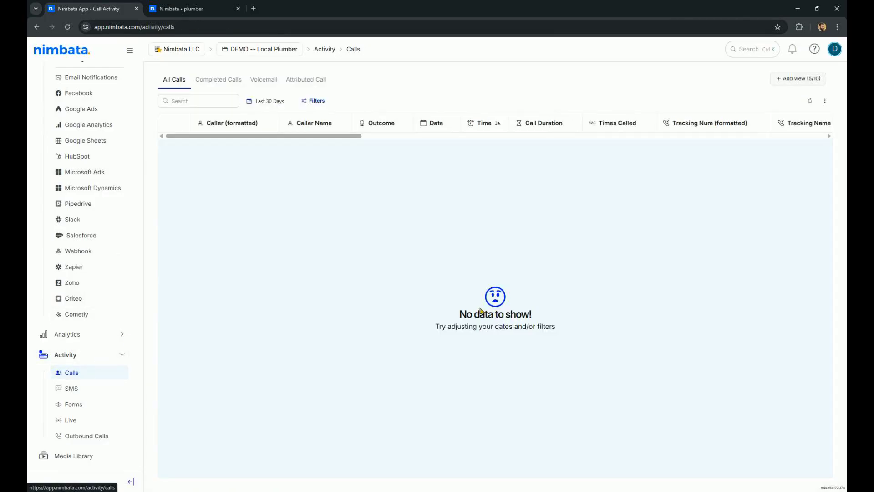
left_click(301, 86)
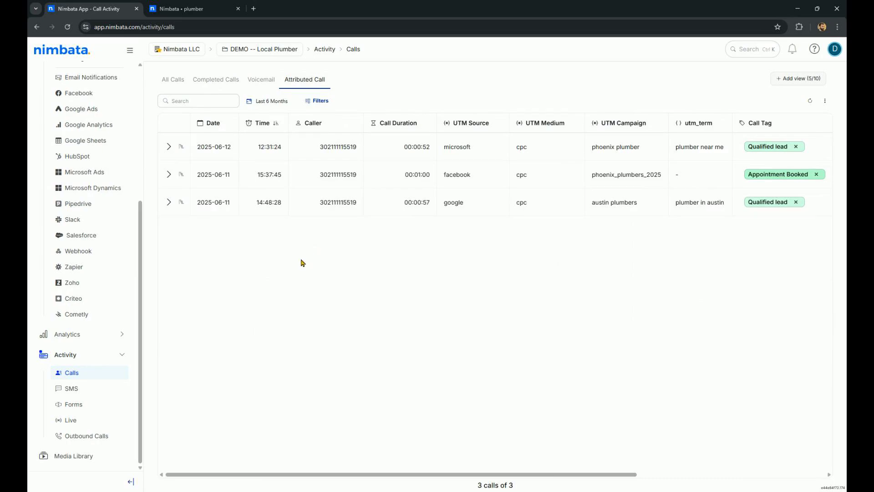
left_click(171, 150)
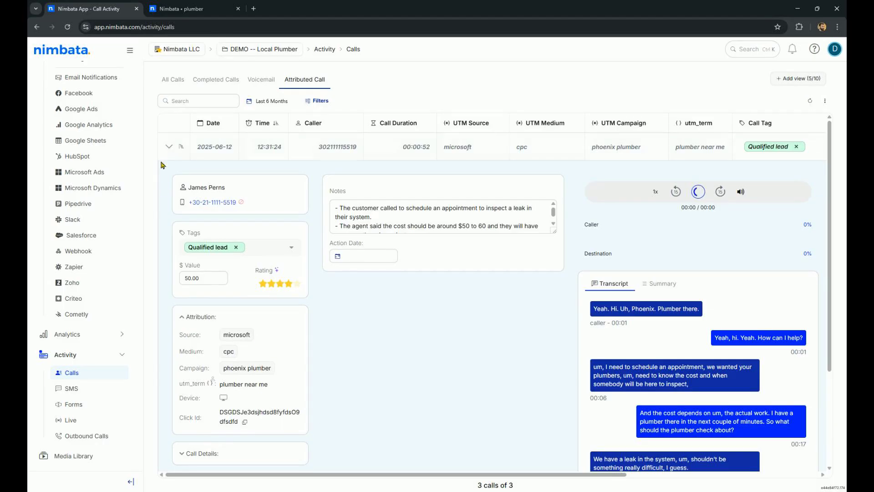
left_click(169, 146)
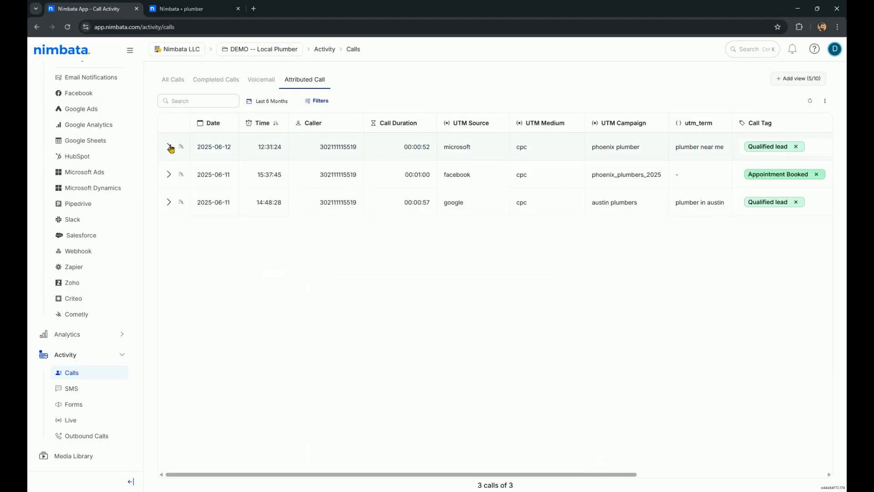
Show all calls for the Last 6 Months and scroll across the call table's columns
left_click(178, 79)
left_click(269, 101)
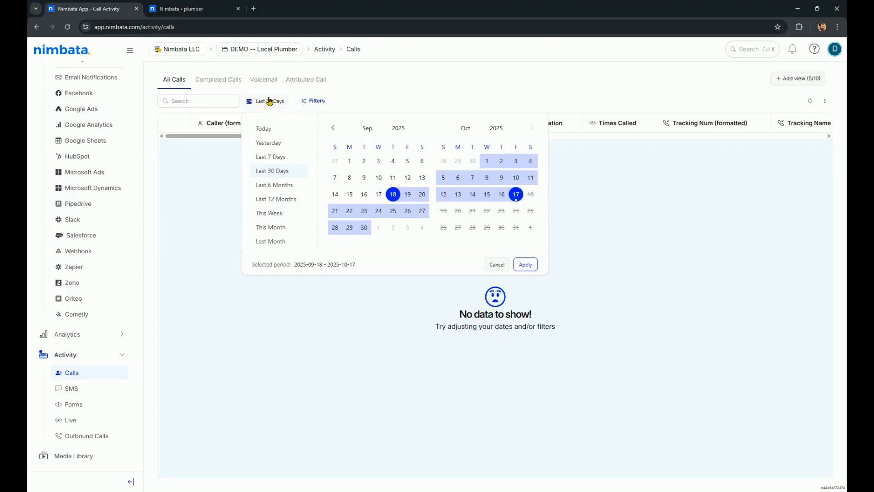
left_click(275, 185)
left_click(526, 264)
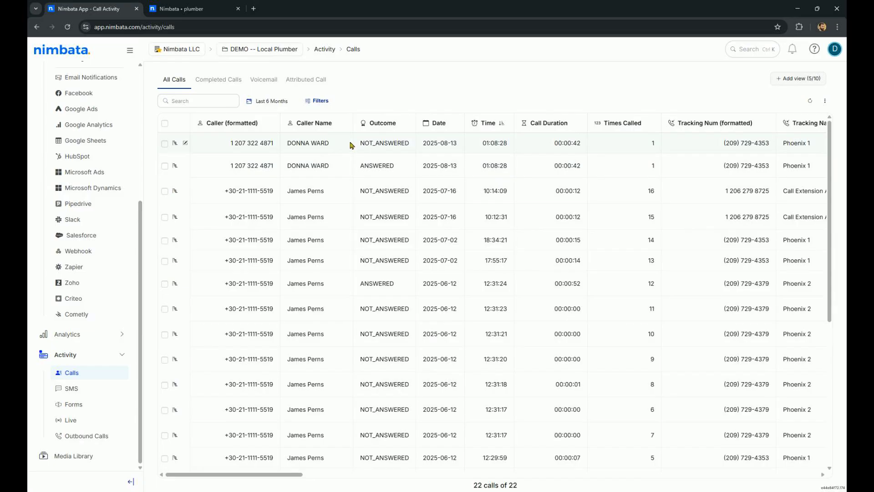
scroll(351, 145, "right", 4)
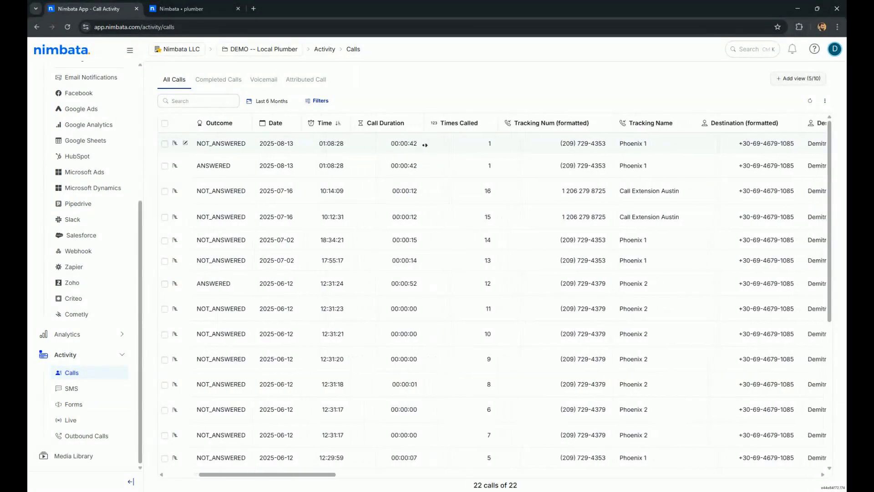
scroll(425, 144, "right", 2)
scroll(448, 155, "right", 4)
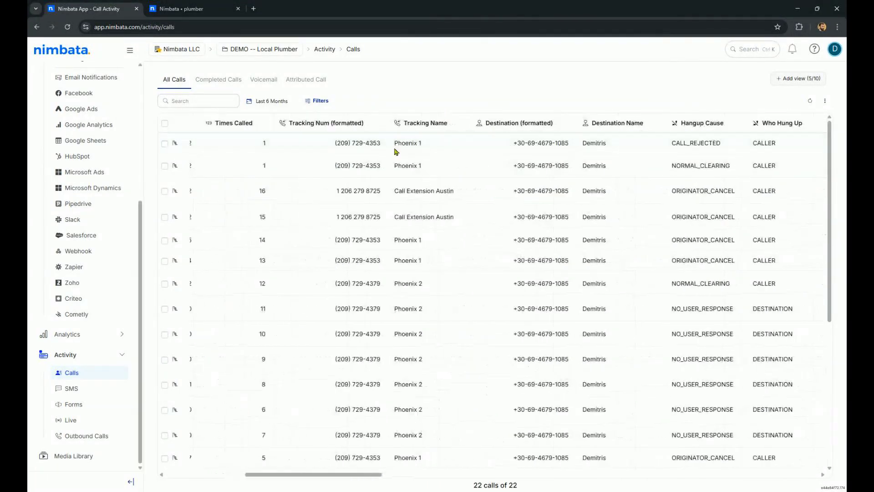
scroll(507, 168, "right", 6)
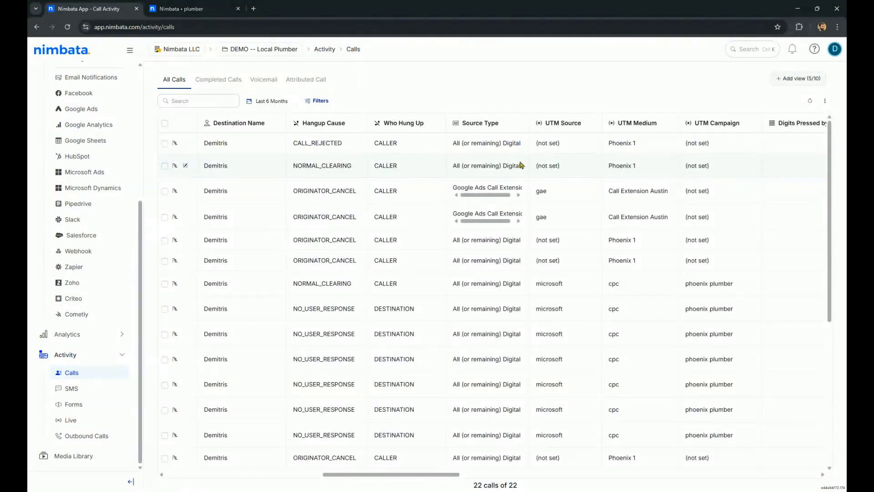
Scroll across to the far-right columns of the call table
scroll(573, 154, "right", 3)
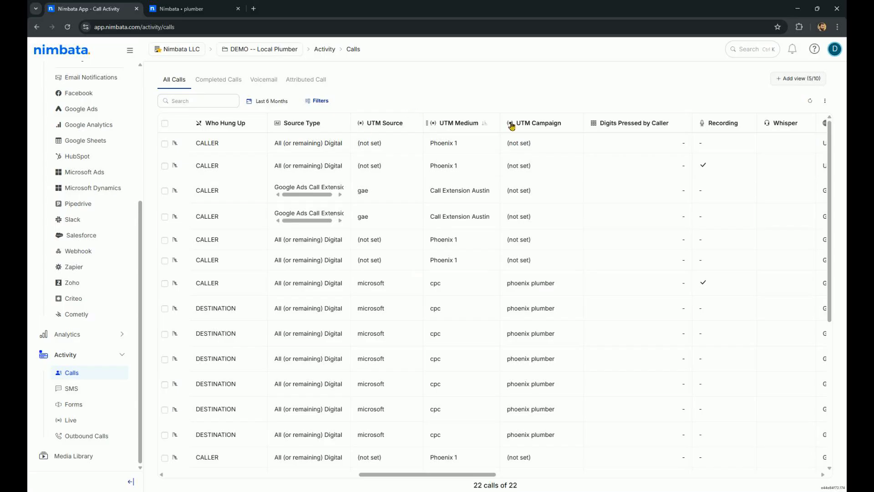
scroll(537, 222, "right", 5)
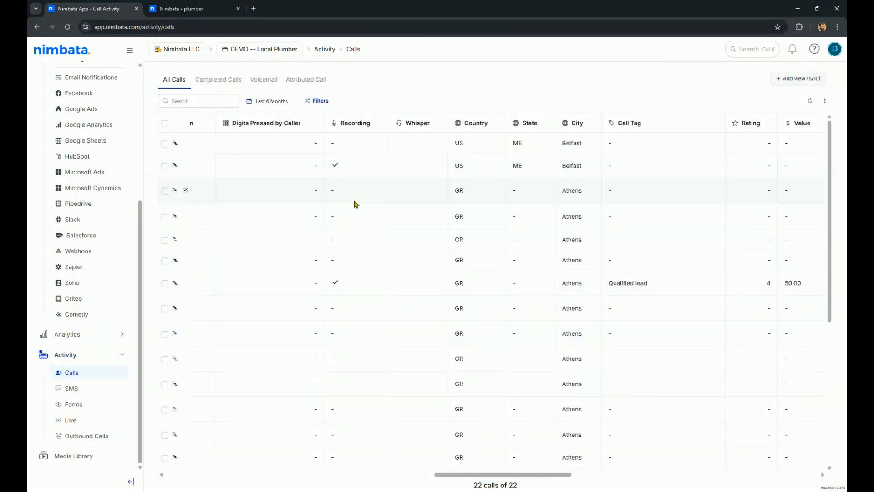
scroll(413, 197, "right", 6)
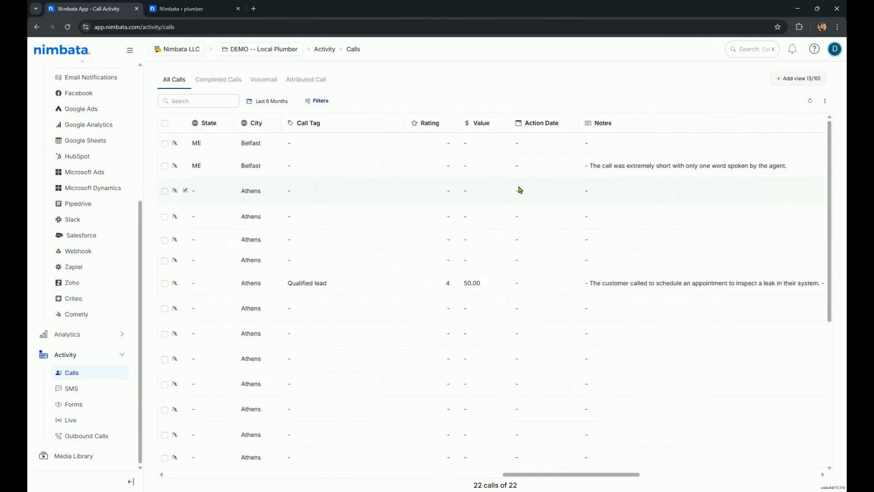
scroll(521, 190, "right", 8)
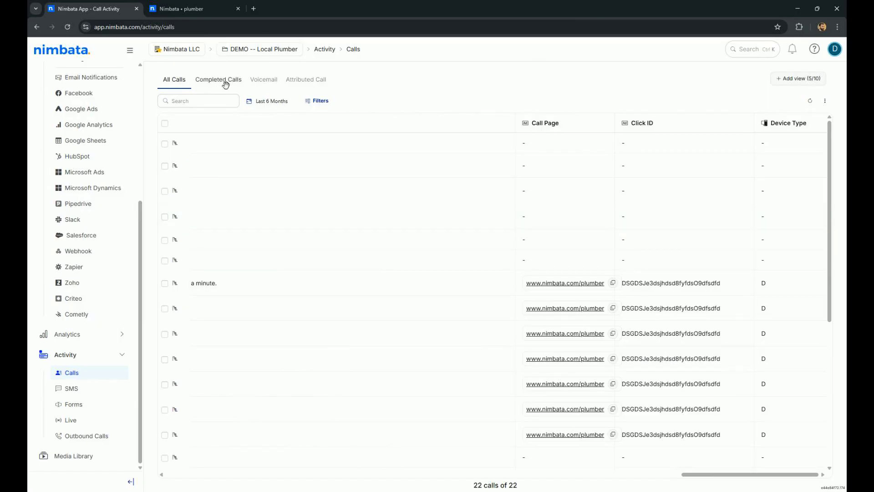
Open the All Calls view's column editor, browse the available columns, and close it
left_click(174, 80)
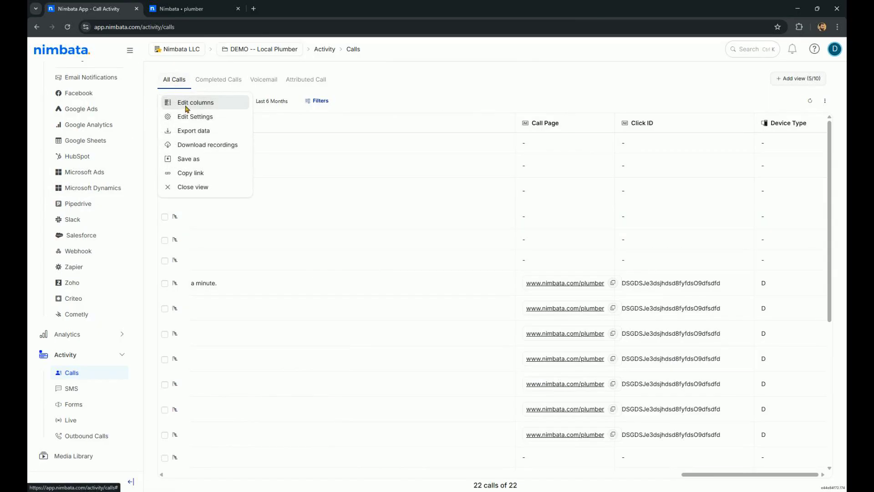
left_click(186, 103)
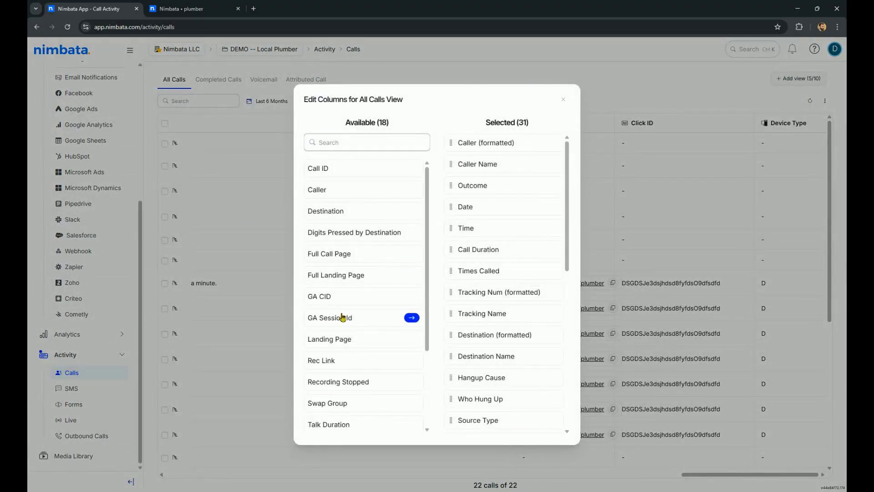
scroll(357, 289, "down", 3)
scroll(361, 296, "up", 2)
scroll(361, 297, "down", 3)
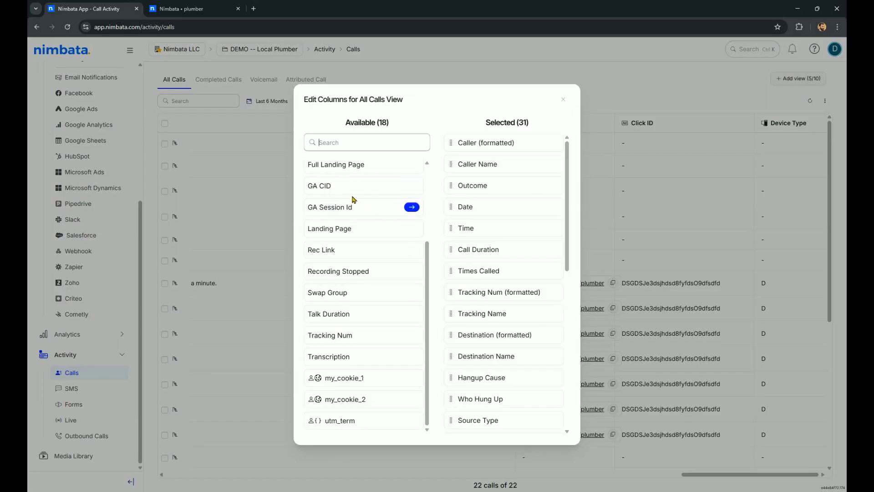
left_click(564, 100)
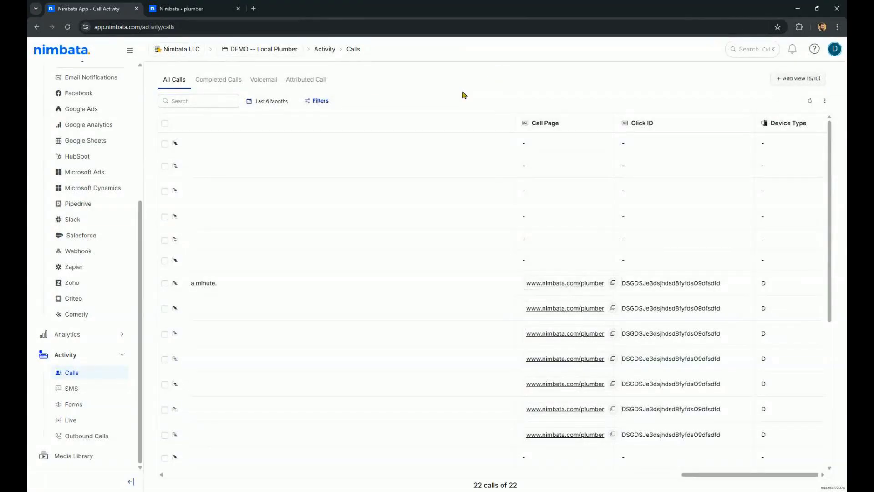
scroll(256, 225, "left", 20)
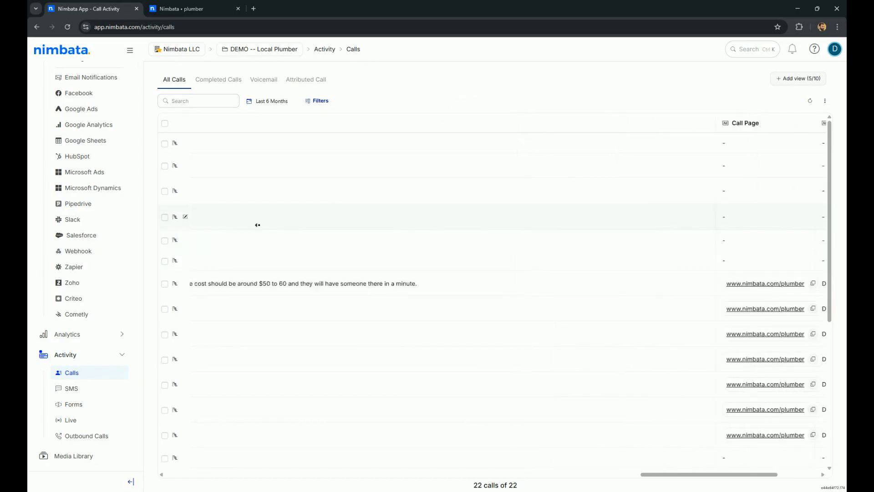
left_click(175, 81)
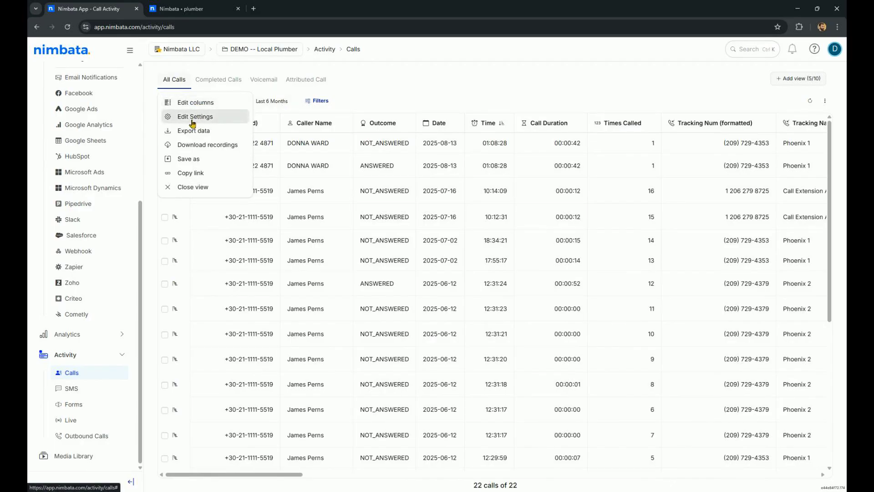
left_click(433, 86)
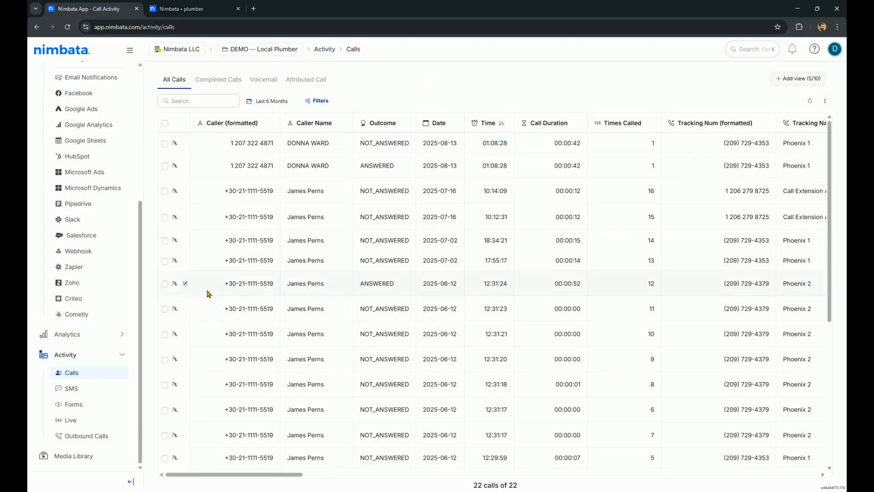
Open the Tracking Source analytics report and set its date range to Last 6 Months
left_click(65, 335)
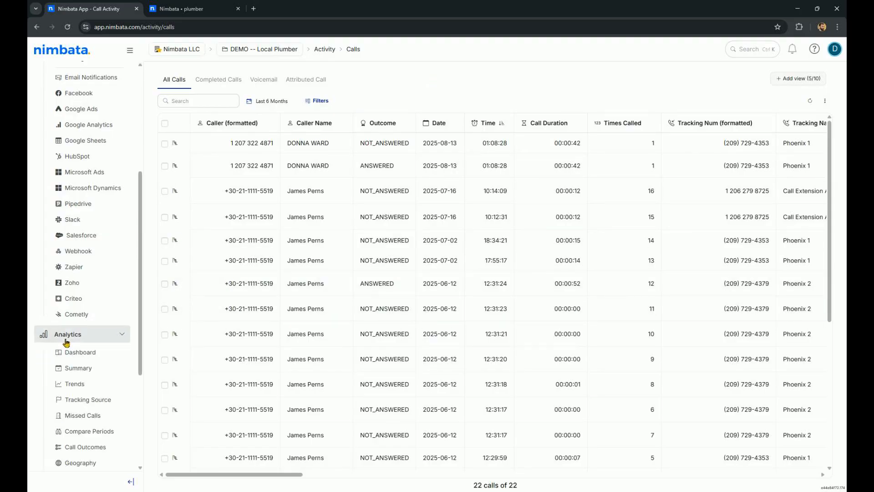
scroll(65, 319, "down", 4)
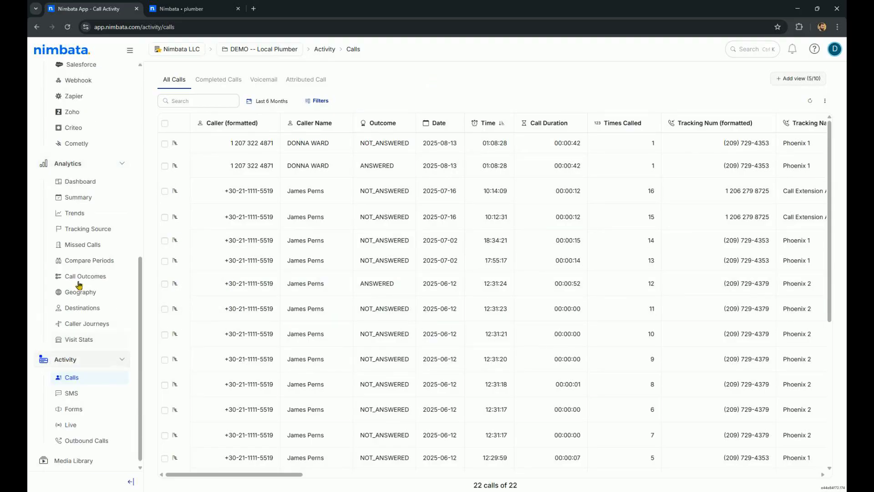
left_click(83, 229)
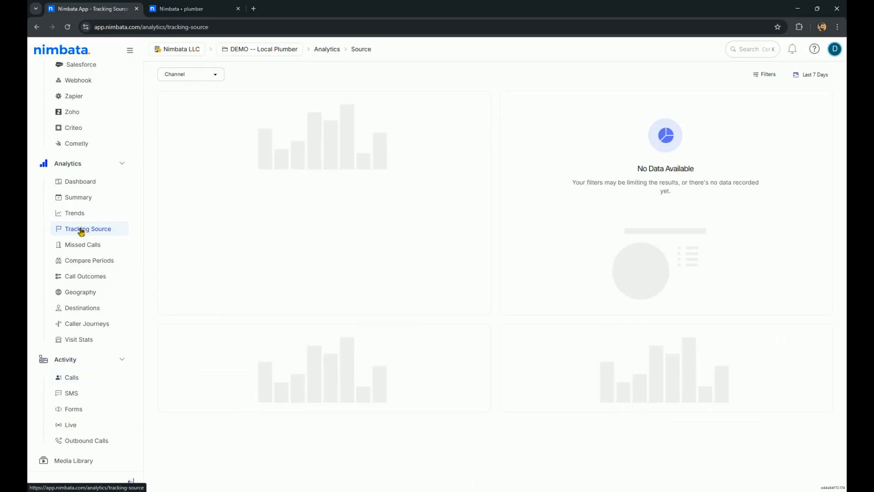
left_click(805, 74)
left_click(571, 160)
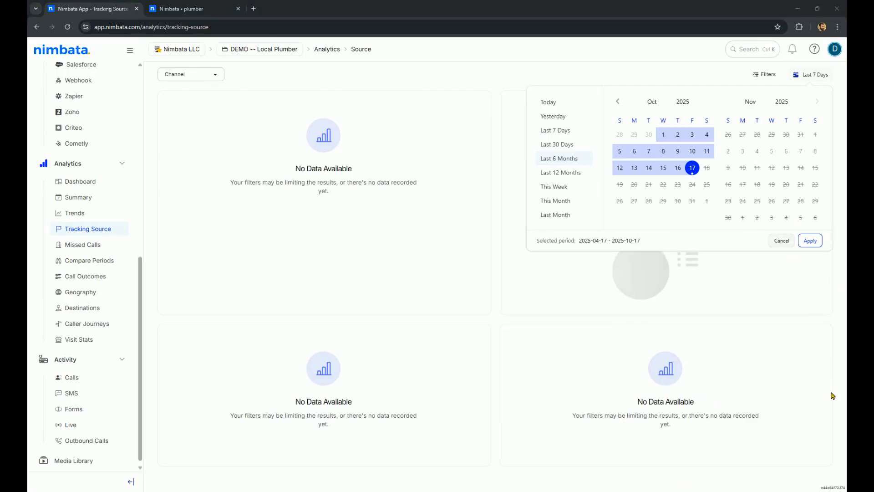
left_click(812, 241)
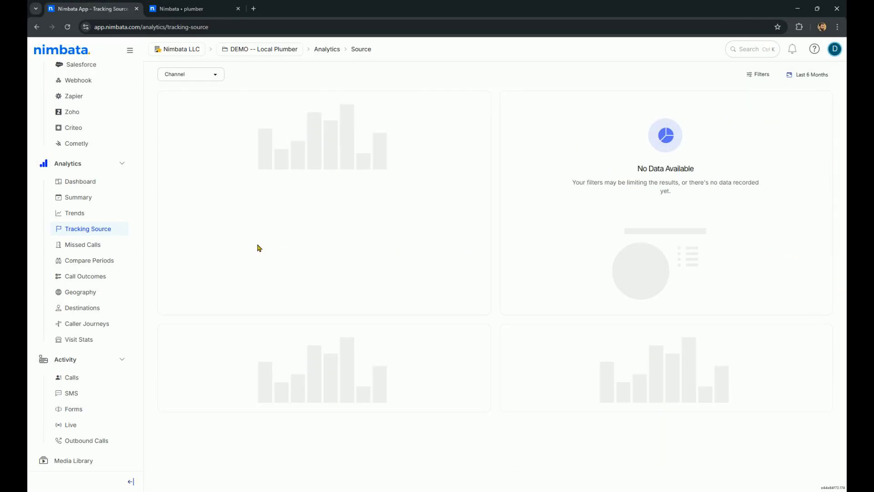
Inspect the per-channel call counts in the Total Calls chart
left_click(213, 74)
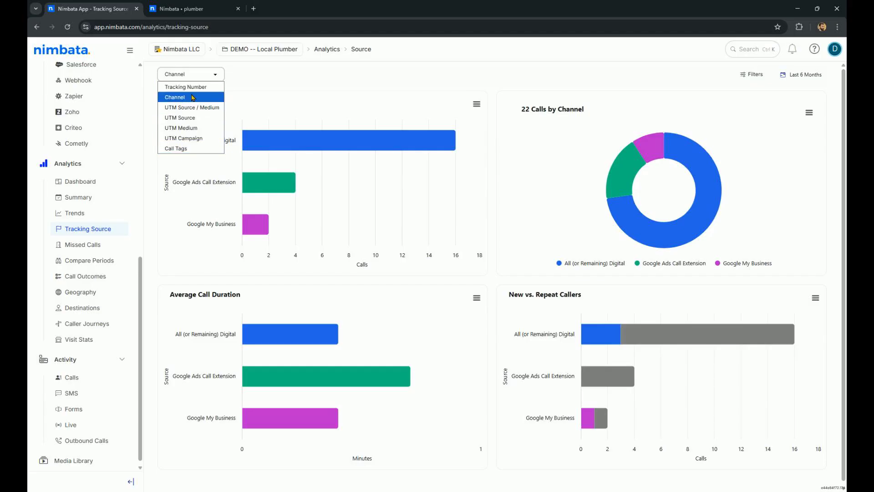
left_click(409, 96)
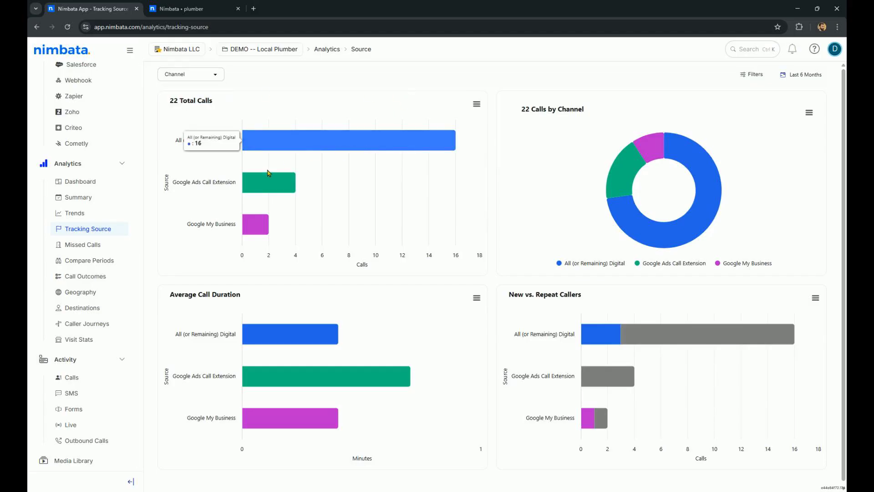
mouse_move(282, 191)
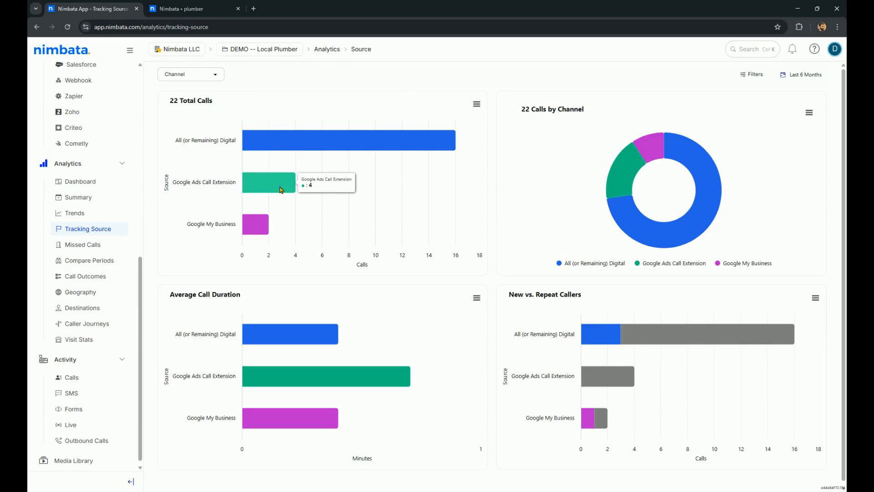
mouse_move(257, 234)
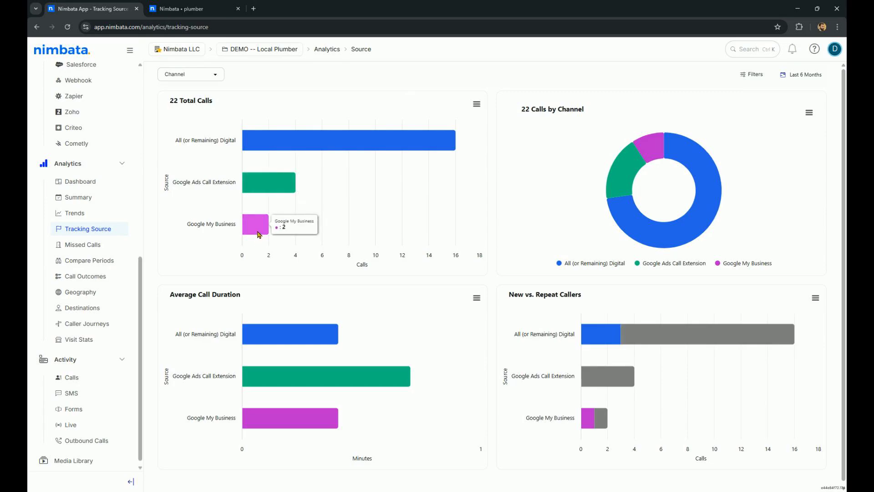
Switch the Tracking Source grouping to UTM Source / Medium
left_click(204, 73)
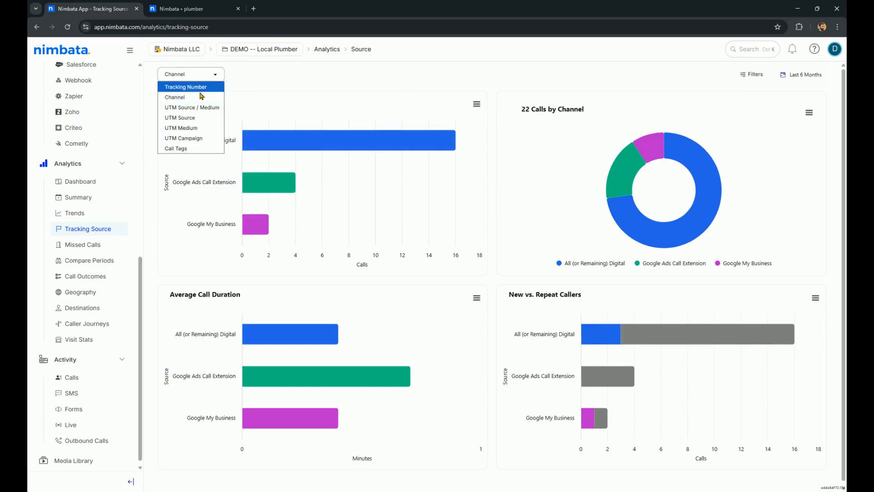
left_click(197, 108)
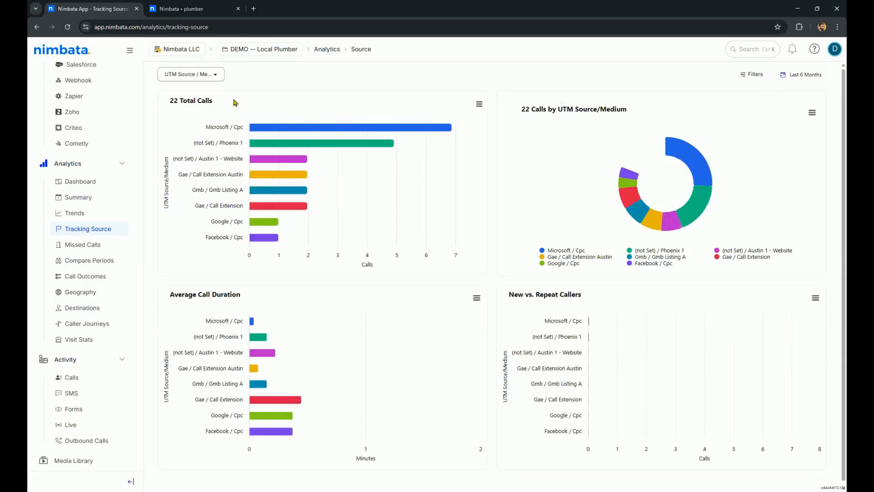
mouse_move(337, 133)
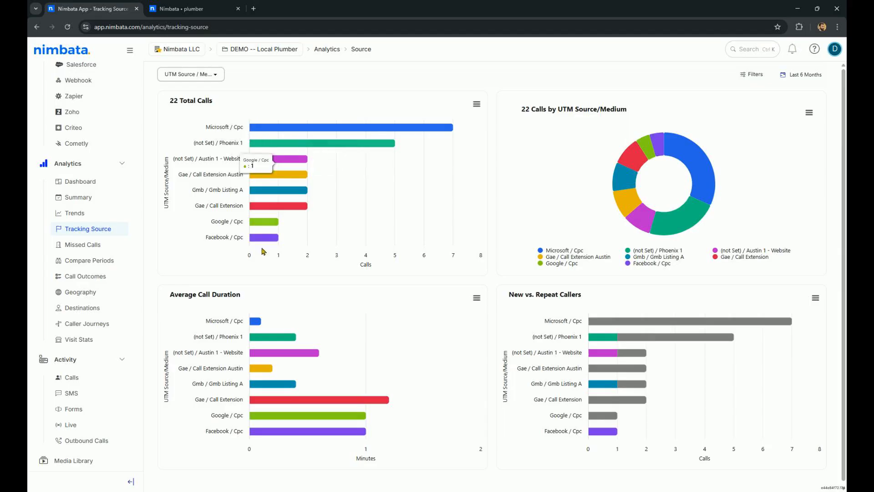
Browse the Missed Calls report and the Call Outcomes report's charts
left_click(82, 245)
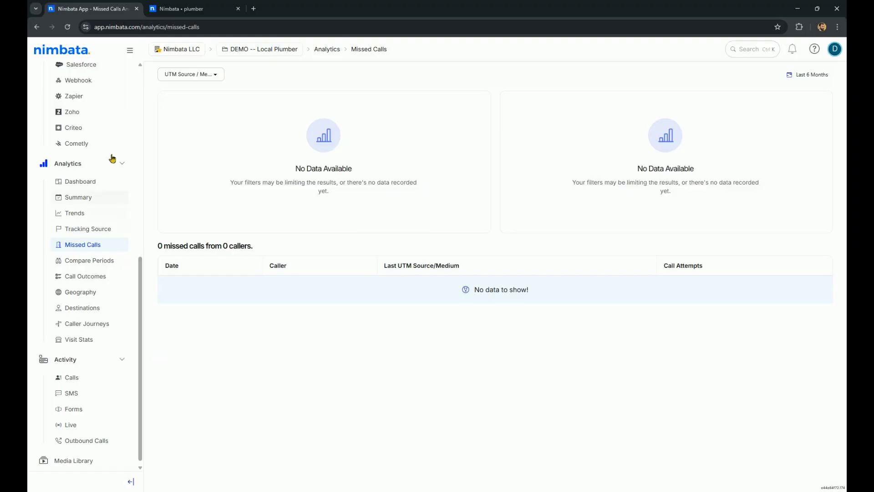
left_click(65, 279)
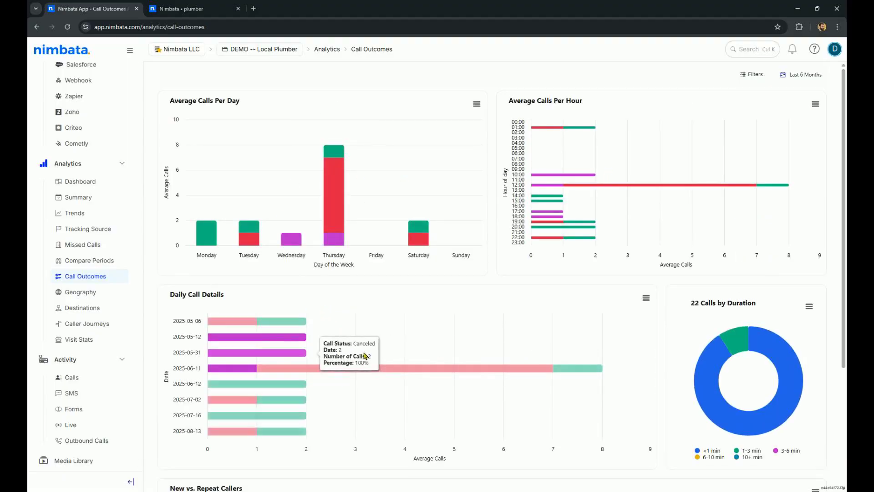
scroll(364, 356, "down", 3)
scroll(365, 355, "up", 3)
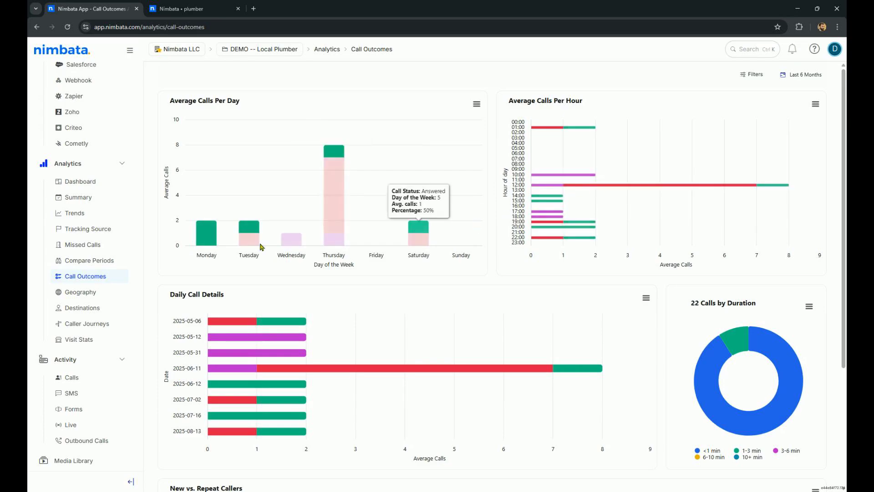
Open the analytics Dashboard, set its date range to Last 6 Months, and review its widgets
left_click(97, 184)
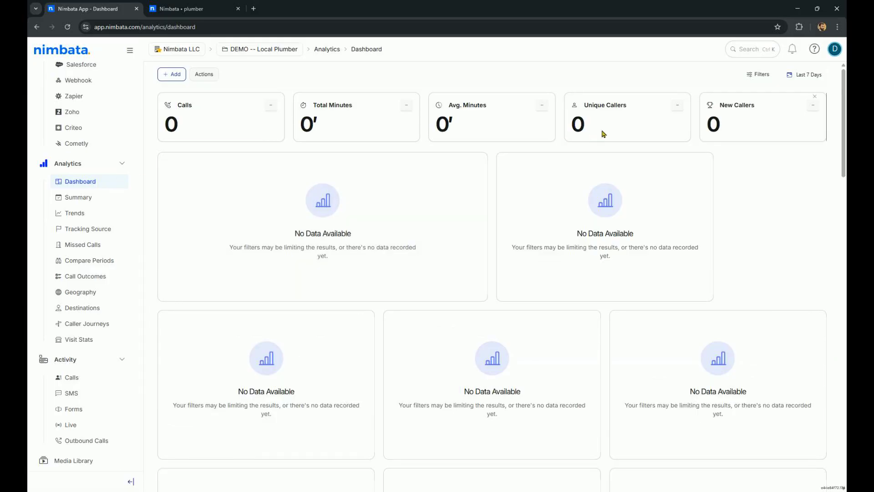
left_click(811, 76)
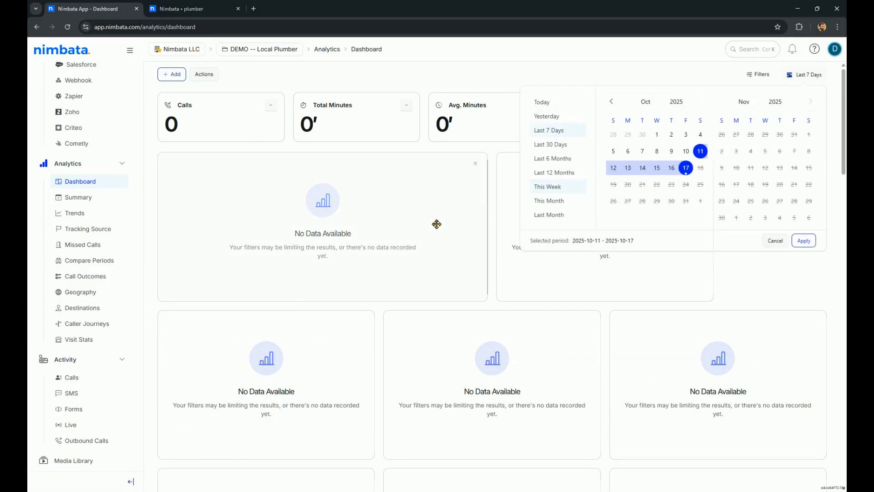
left_click(568, 158)
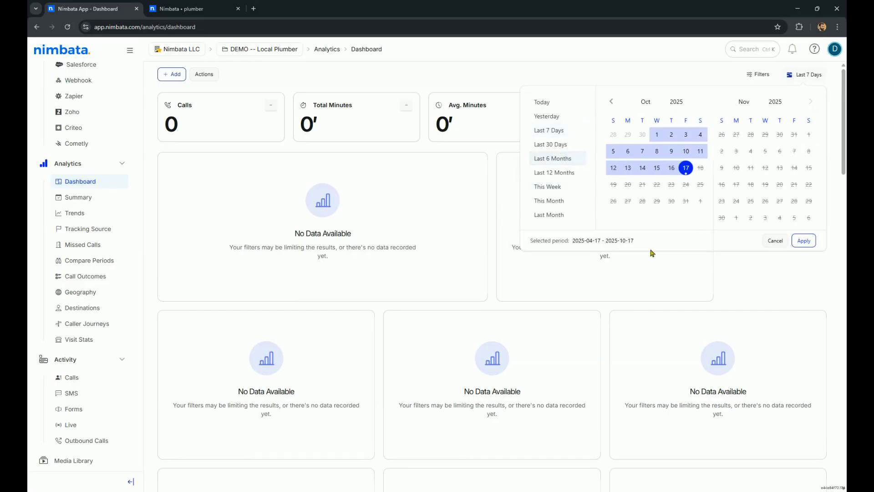
left_click(804, 240)
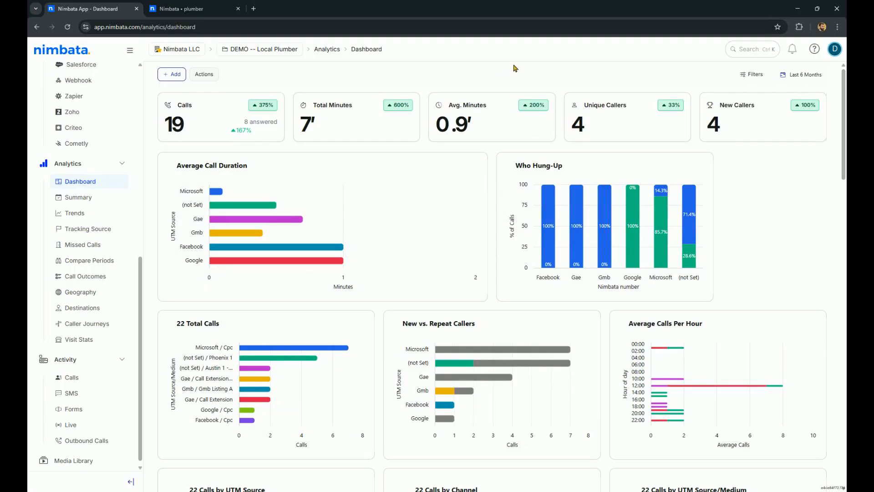
scroll(457, 177, "down", 12)
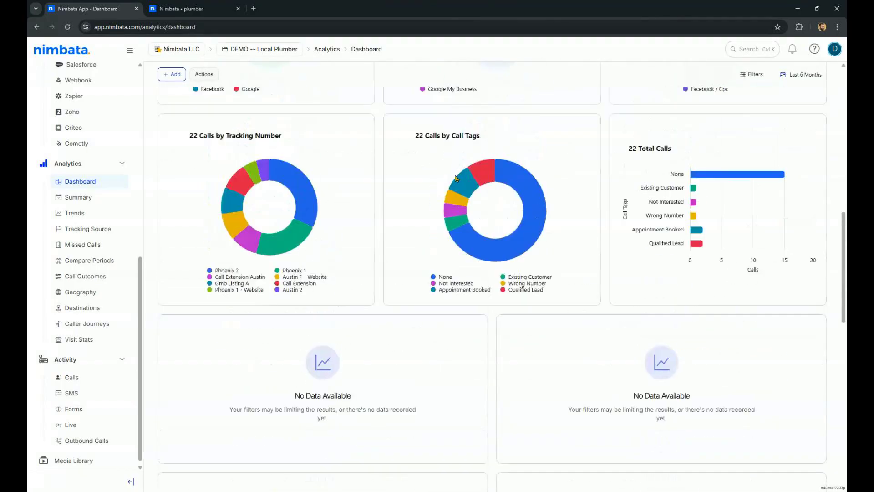
scroll(457, 178, "up", 12)
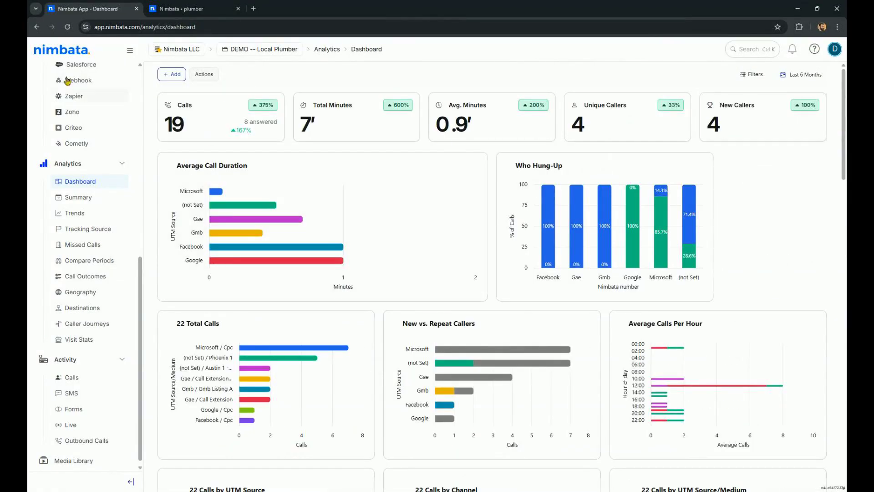
Add the Missed Calls hourly report by UTM Source to the analytics dashboard
left_click(173, 75)
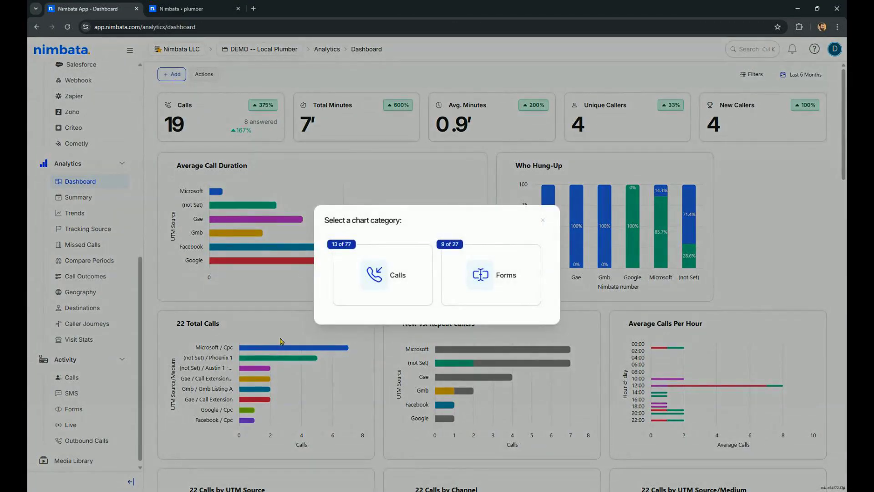
left_click(399, 281)
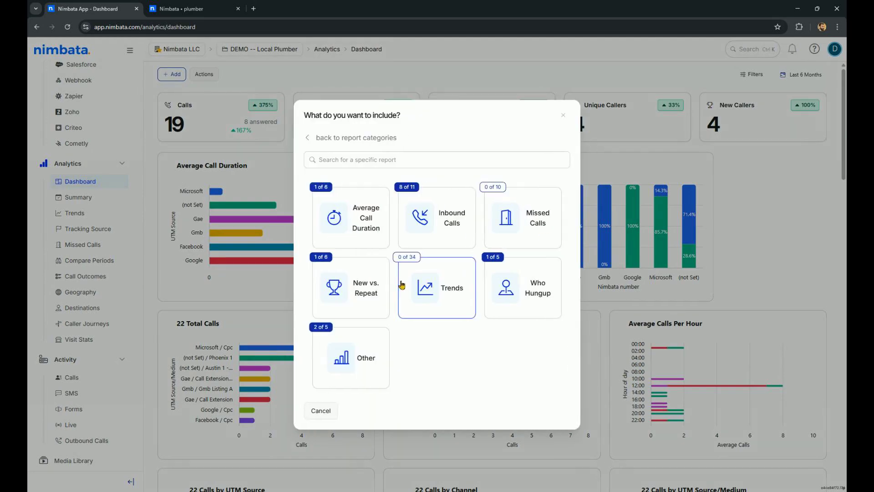
left_click(538, 224)
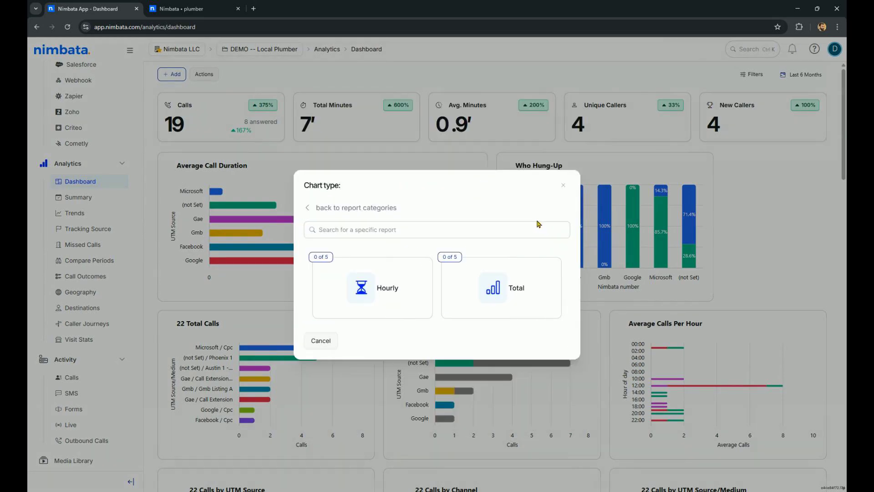
left_click(404, 293)
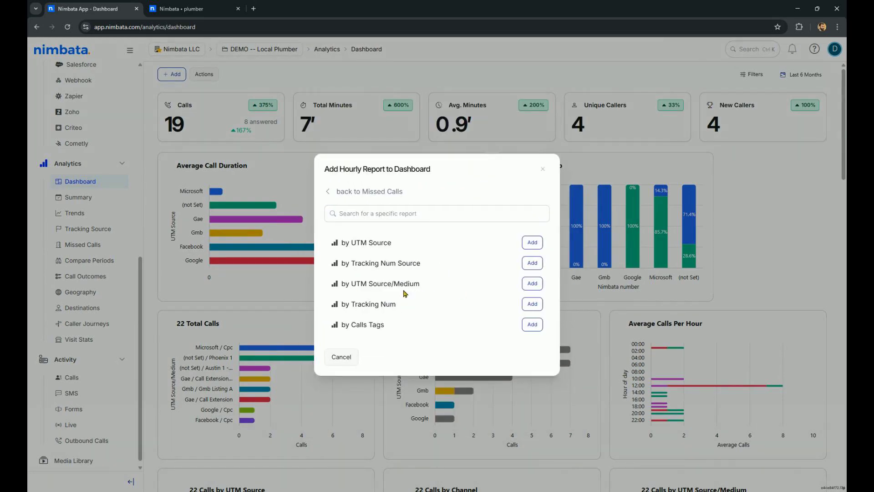
left_click(532, 242)
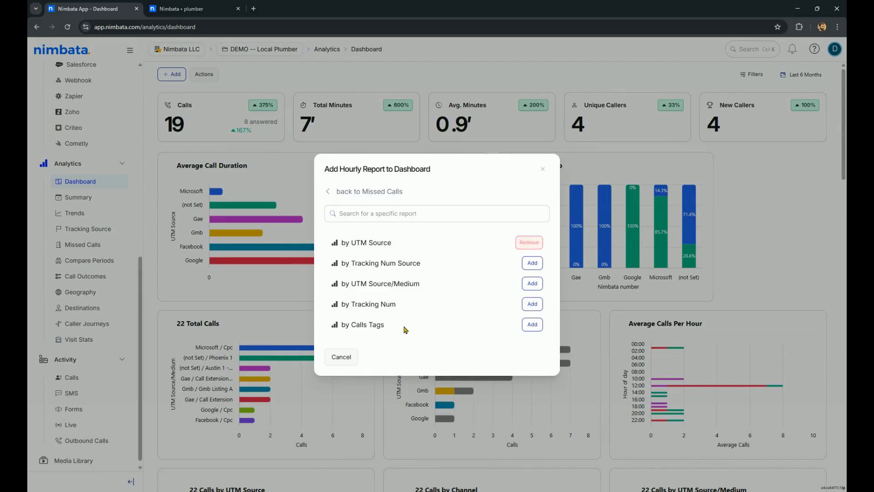
left_click(543, 170)
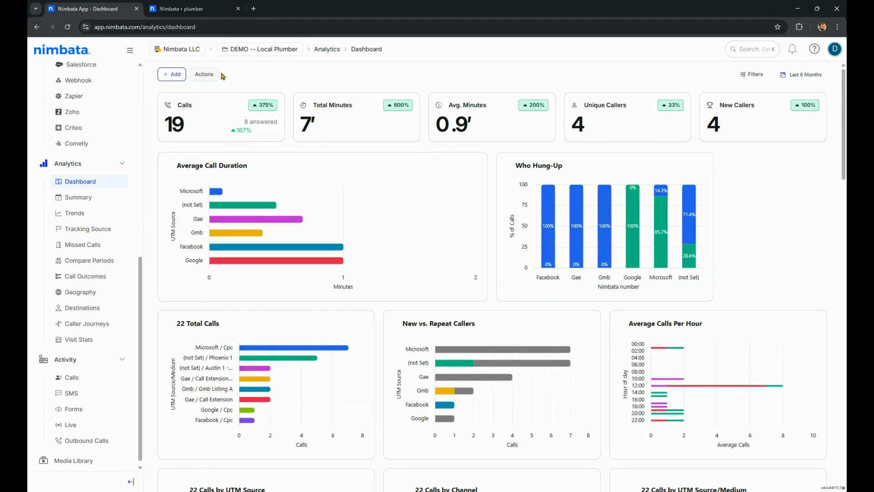
Examine the dashboard's Actions menu options and the project switcher list
left_click(207, 74)
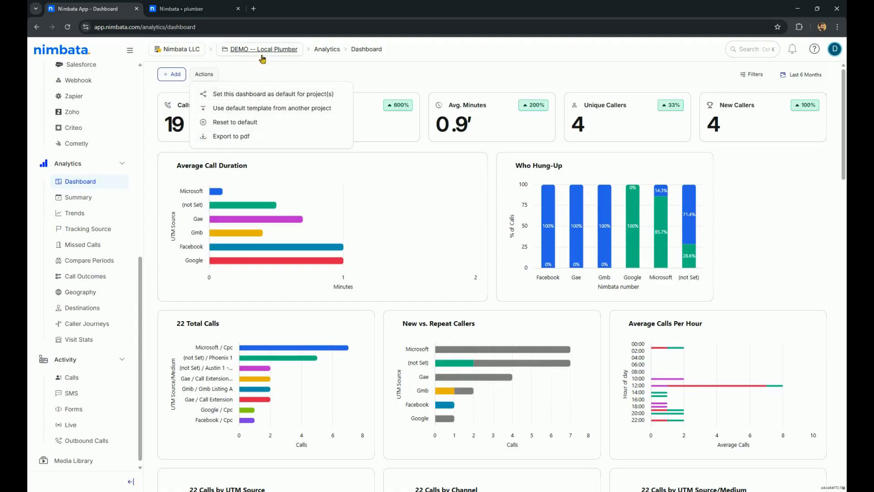
left_click(438, 76)
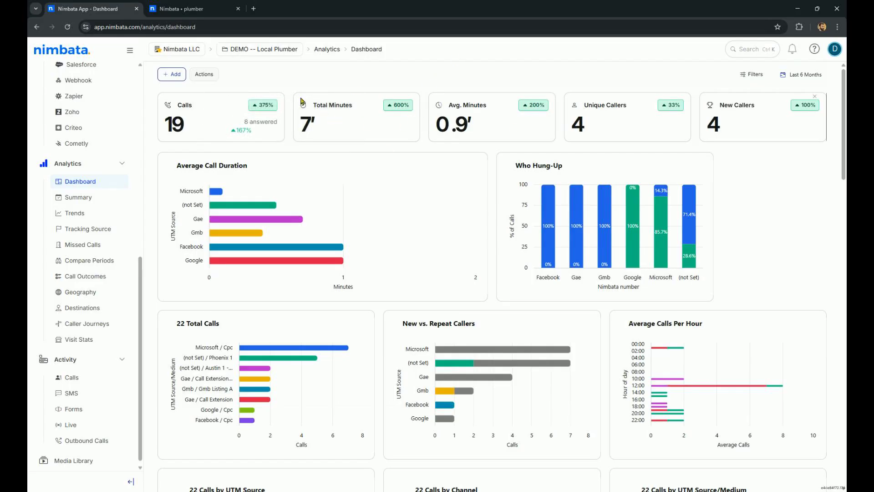
left_click(243, 50)
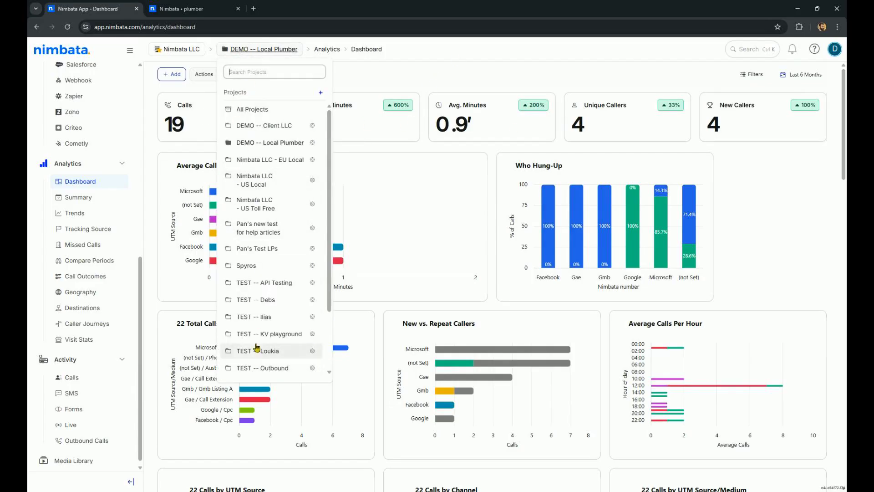
left_click(426, 73)
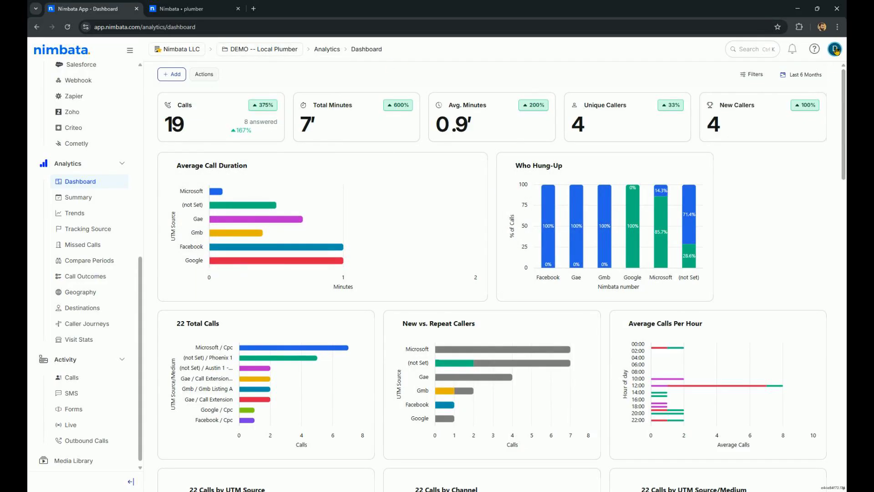
scroll(91, 227, "up", 10)
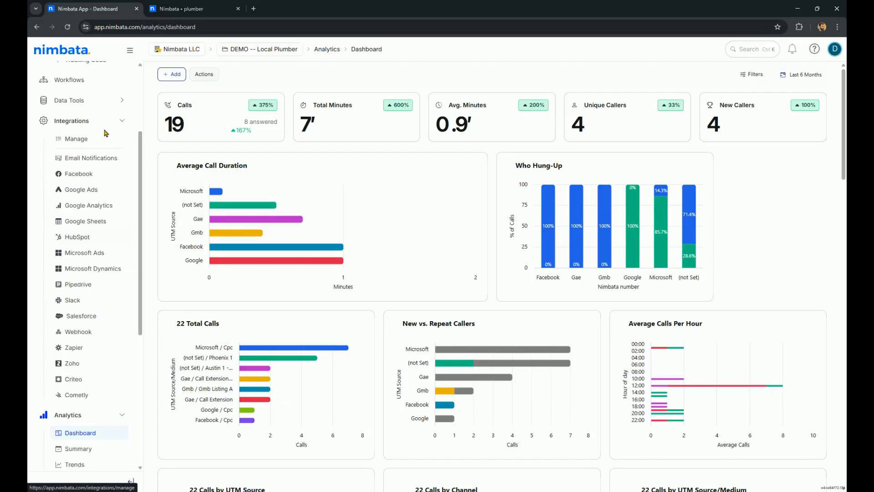
scroll(101, 361, "down", 8)
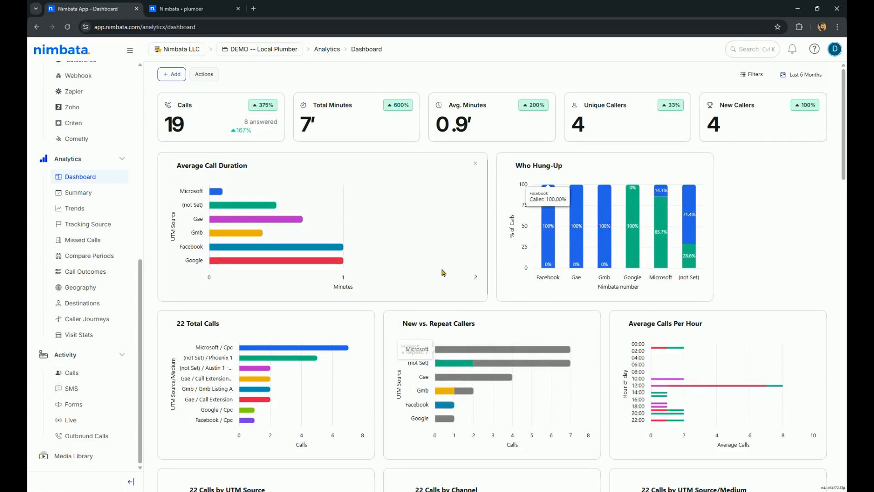
scroll(444, 273, "down", 2)
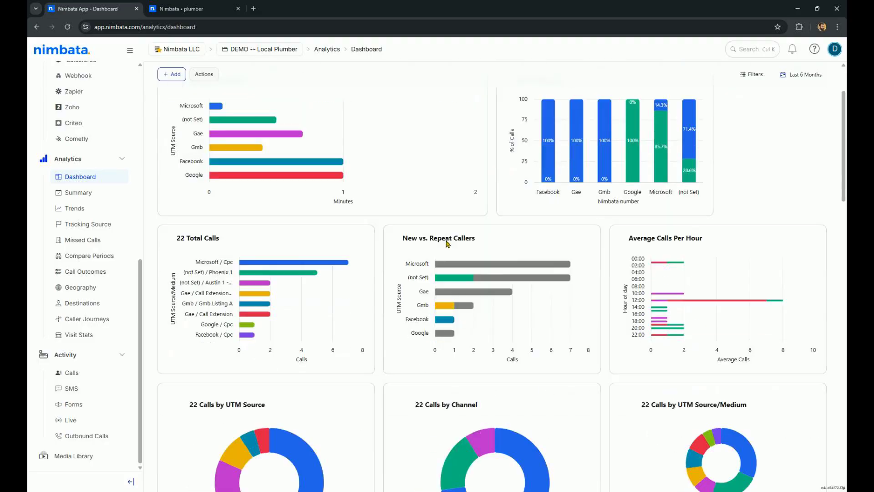
scroll(92, 223, "up", 8)
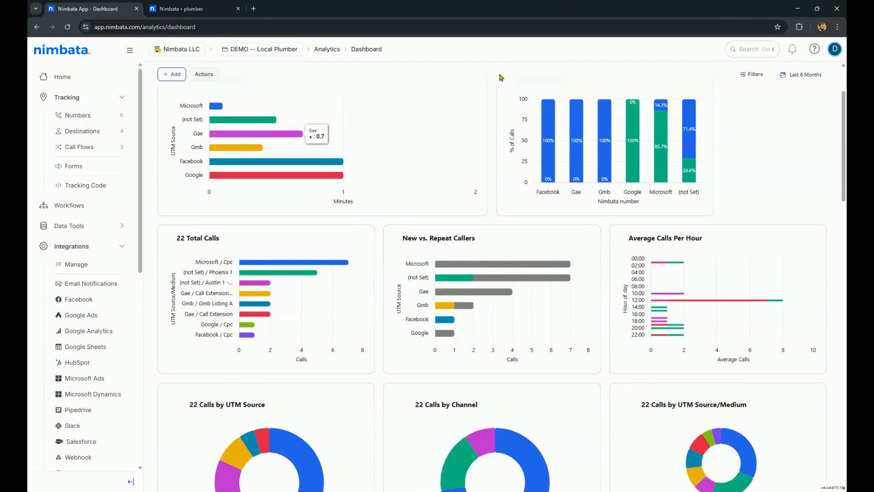
scroll(488, 75, "up", 2)
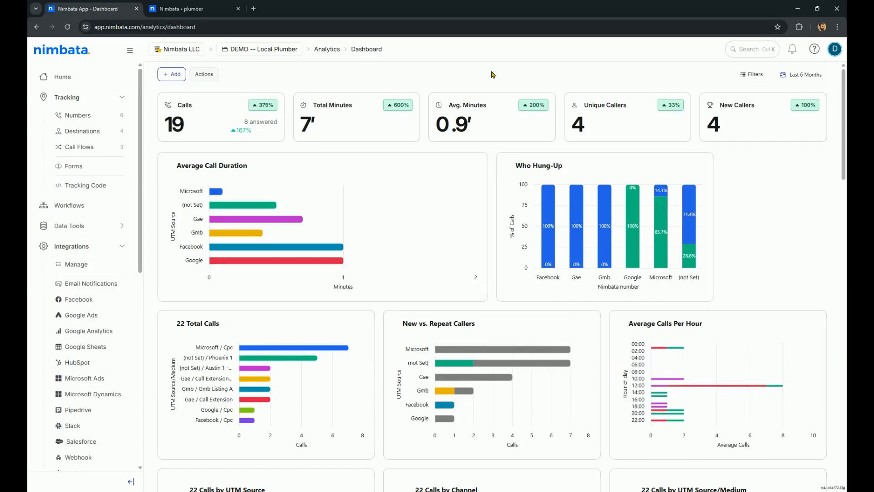
left_click(273, 50)
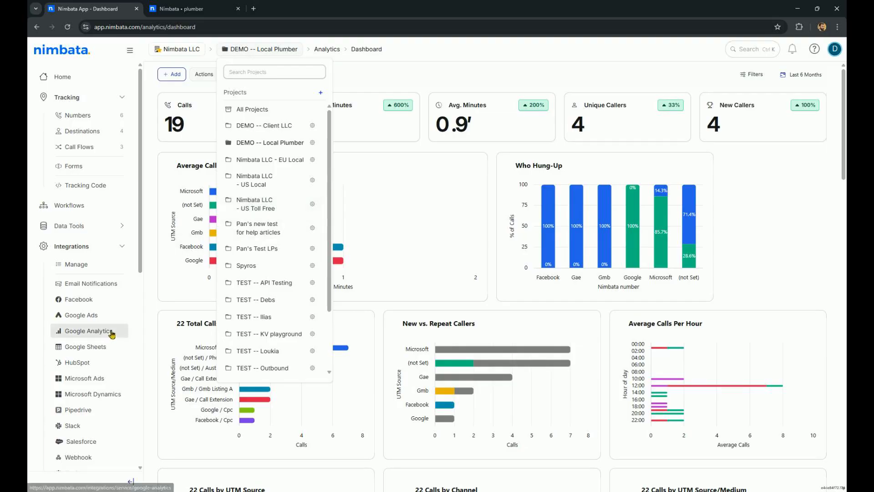
left_click(458, 81)
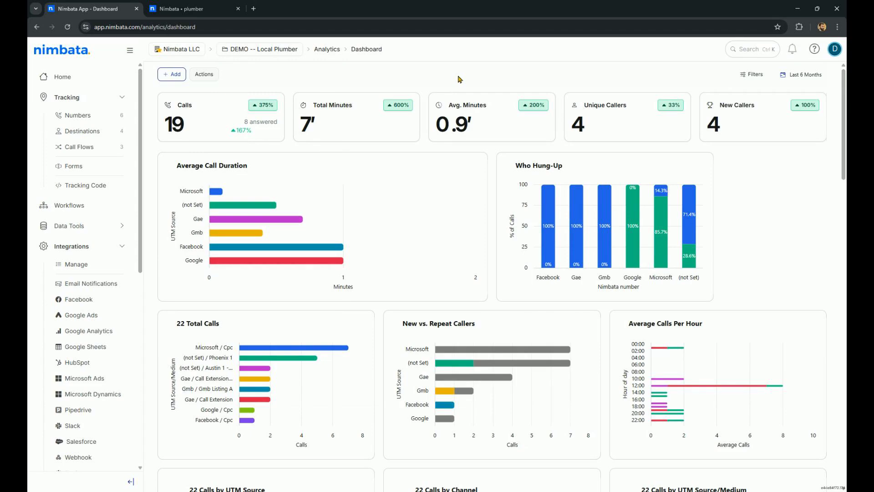
Open the Google Analytics integration's tracking pool check and sign in with a Google account, allowing access
left_click(94, 331)
left_click(800, 170)
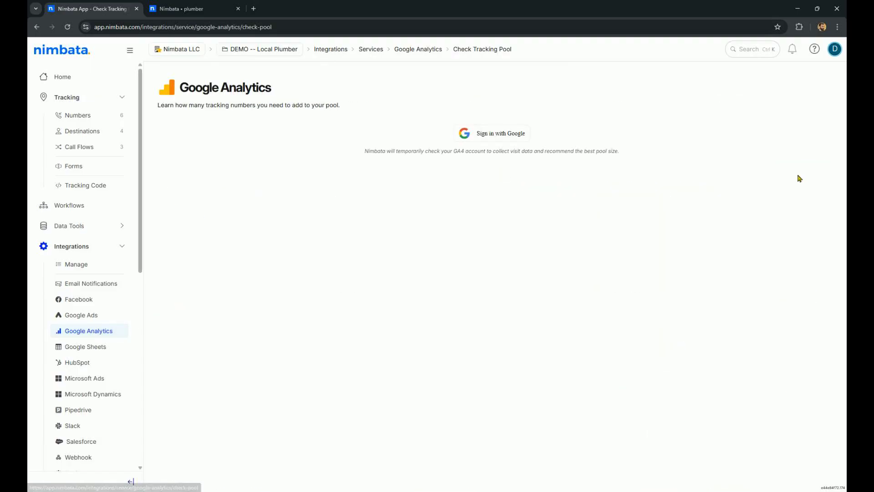
left_click(488, 139)
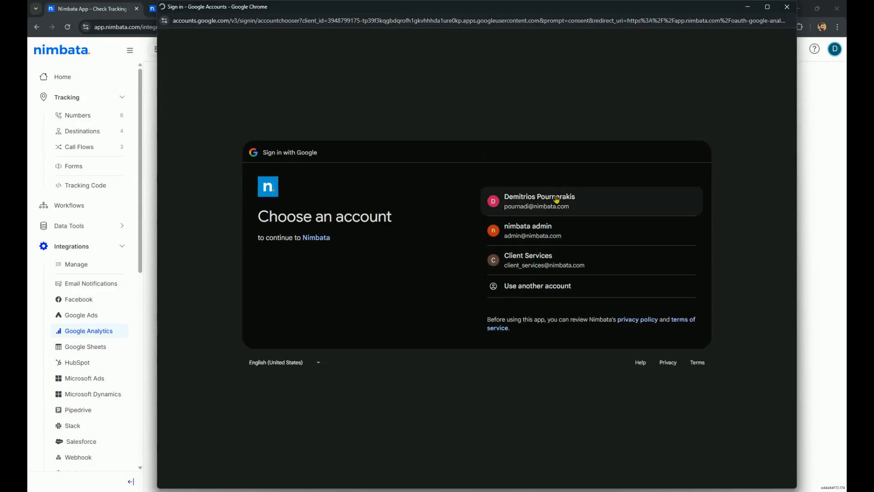
left_click(556, 199)
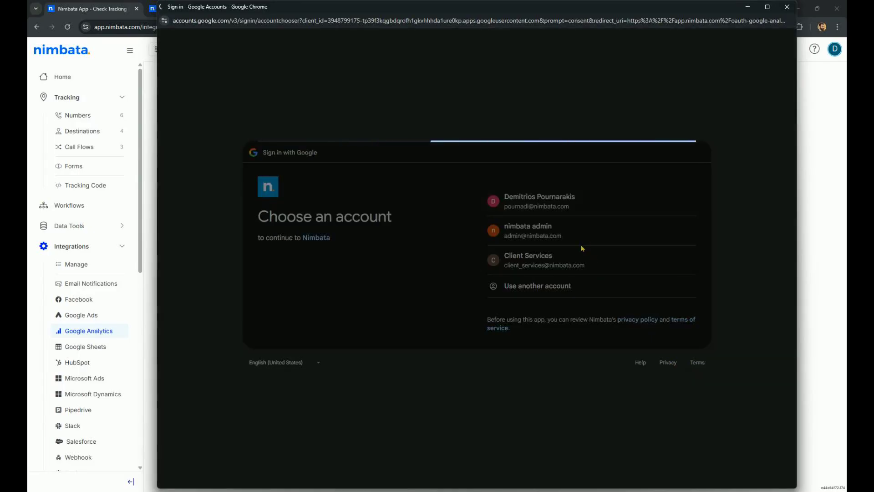
left_click(655, 336)
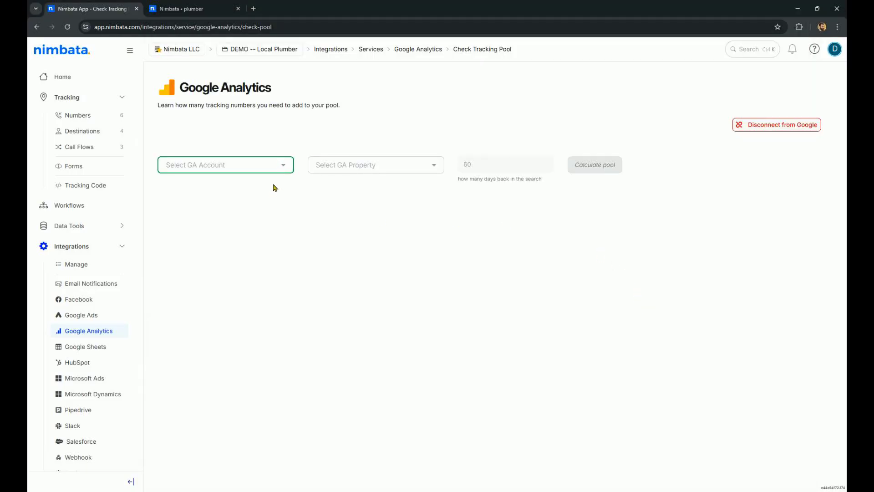
Select the nimbata GA account and Nimbata GA4 property, calculate the pool, and review per-channel recommendations
left_click(276, 169)
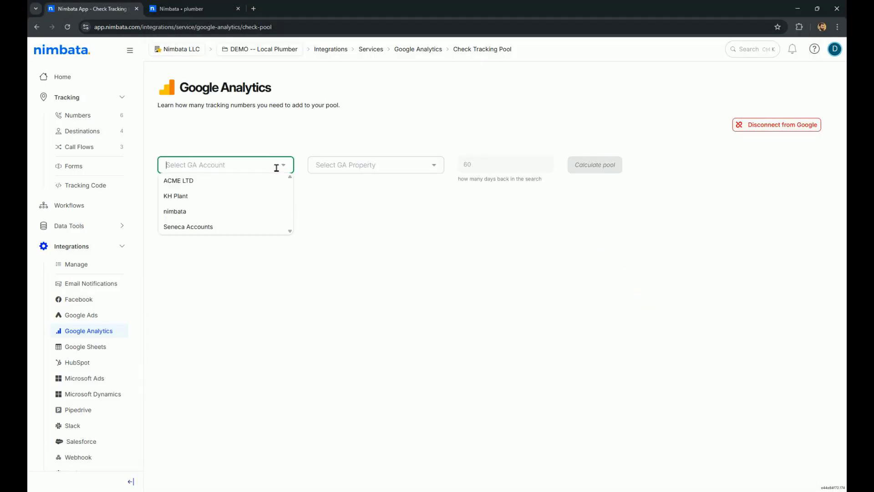
left_click(232, 211)
left_click(408, 165)
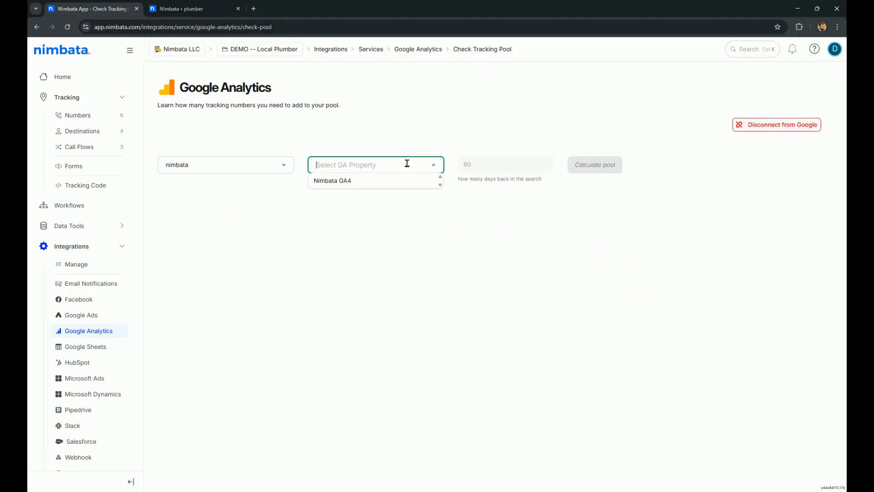
left_click(367, 181)
left_click(608, 165)
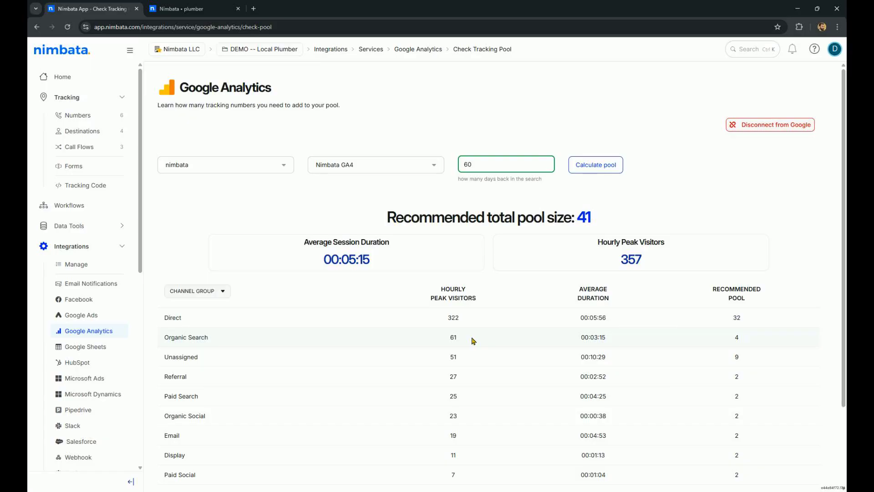
scroll(502, 313, "down", 2)
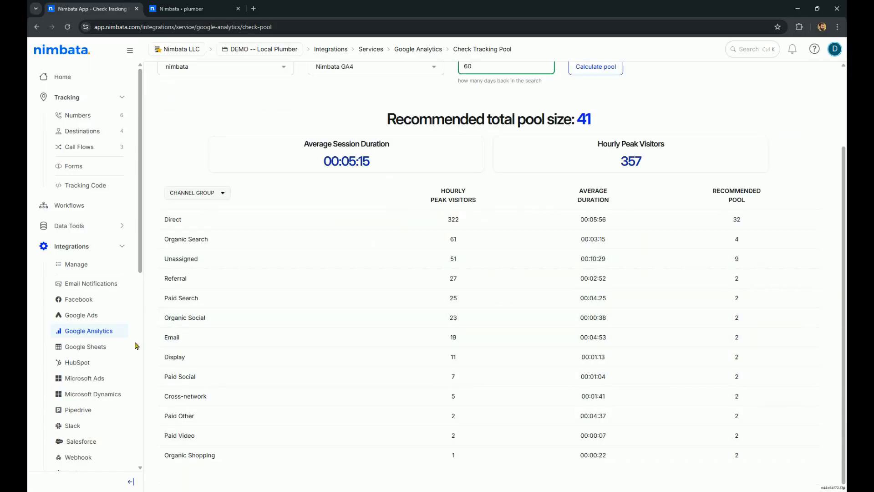
left_click_drag(165, 298, 198, 299)
left_click_drag(726, 304, 758, 297)
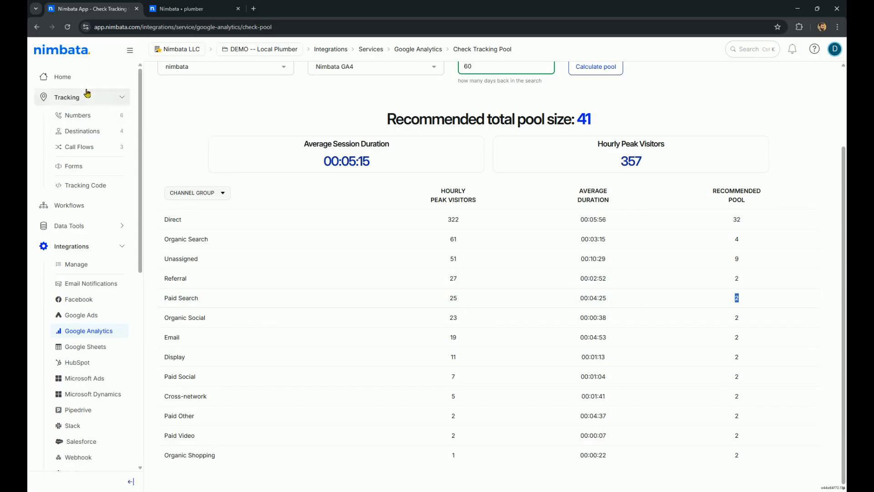
Expand all groups in the tracking Numbers list, then return to the Home page
left_click(117, 115)
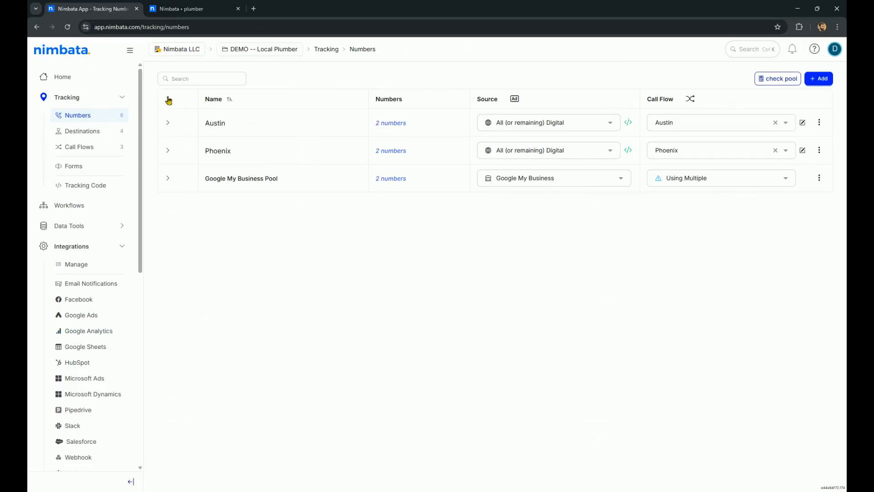
left_click(169, 99)
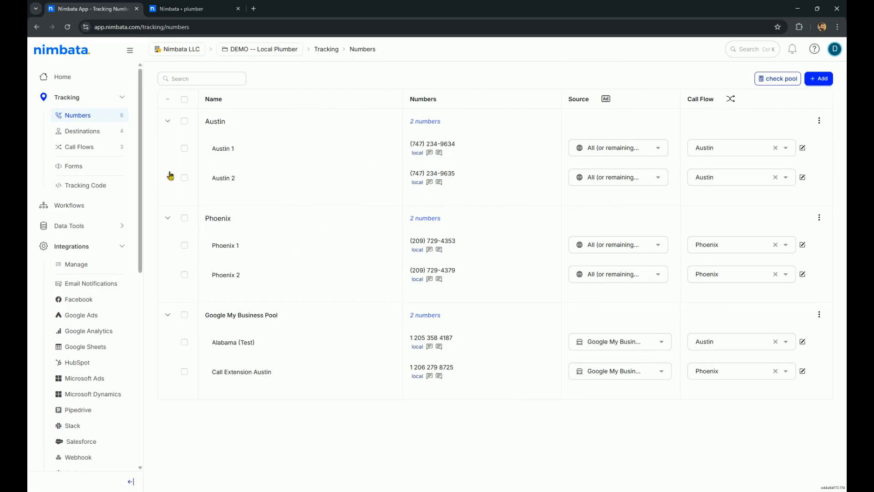
left_click(61, 77)
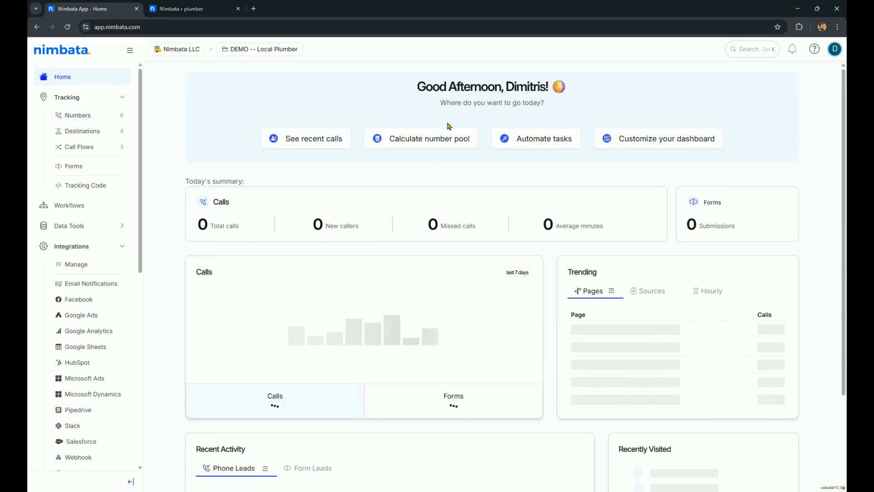